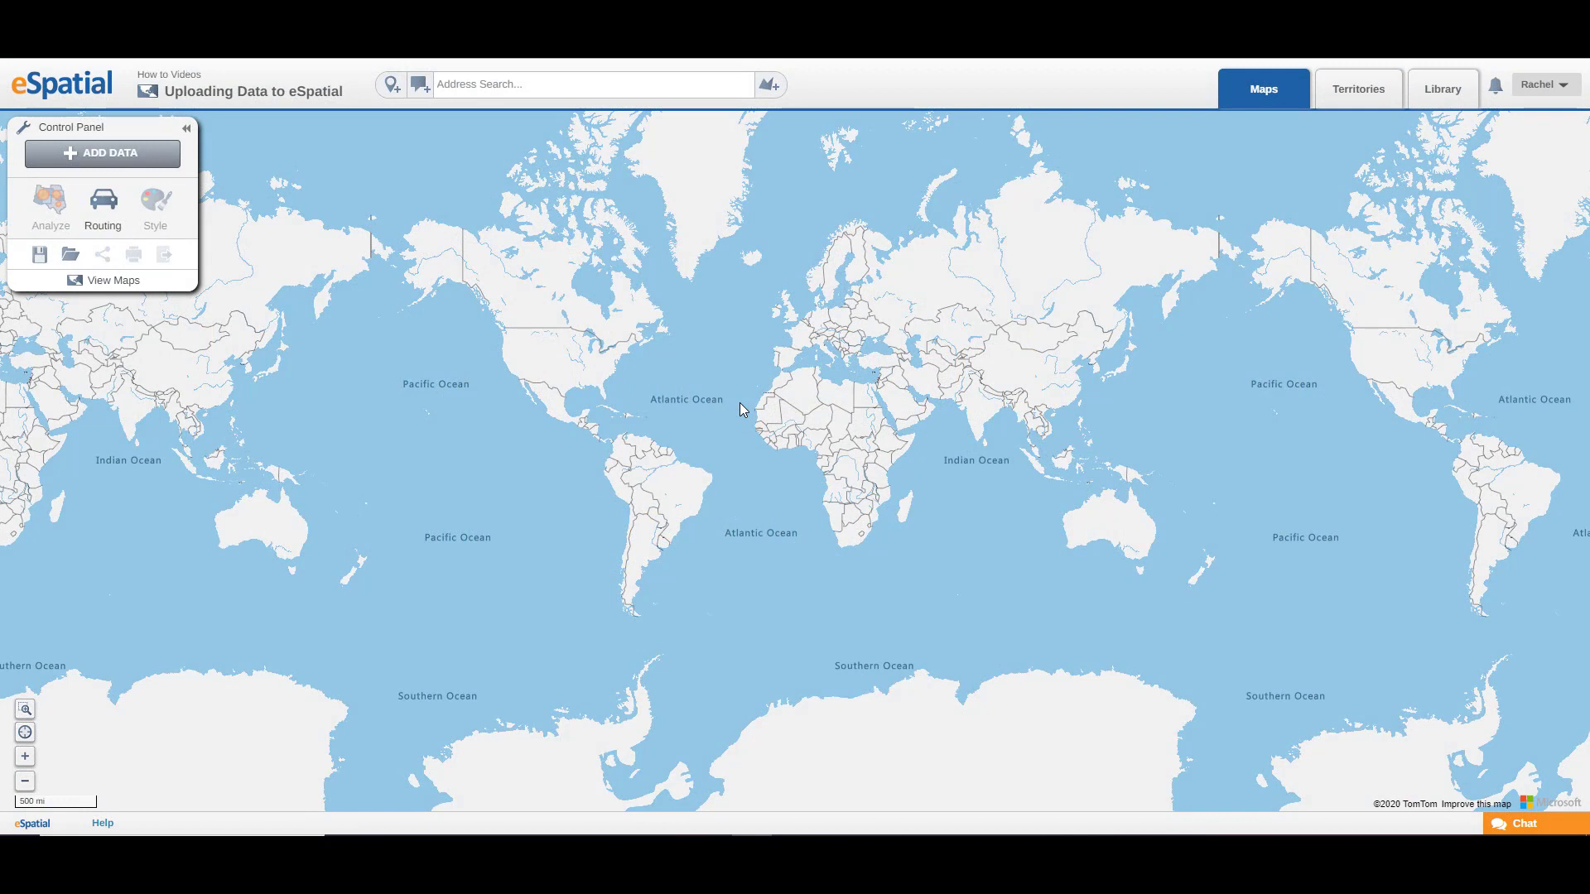
Step: Add new data to the map by uploading the 22 KB Sample Sales Data file from the Sample folder
{"action": "left_click", "coordinate": [138, 159]}
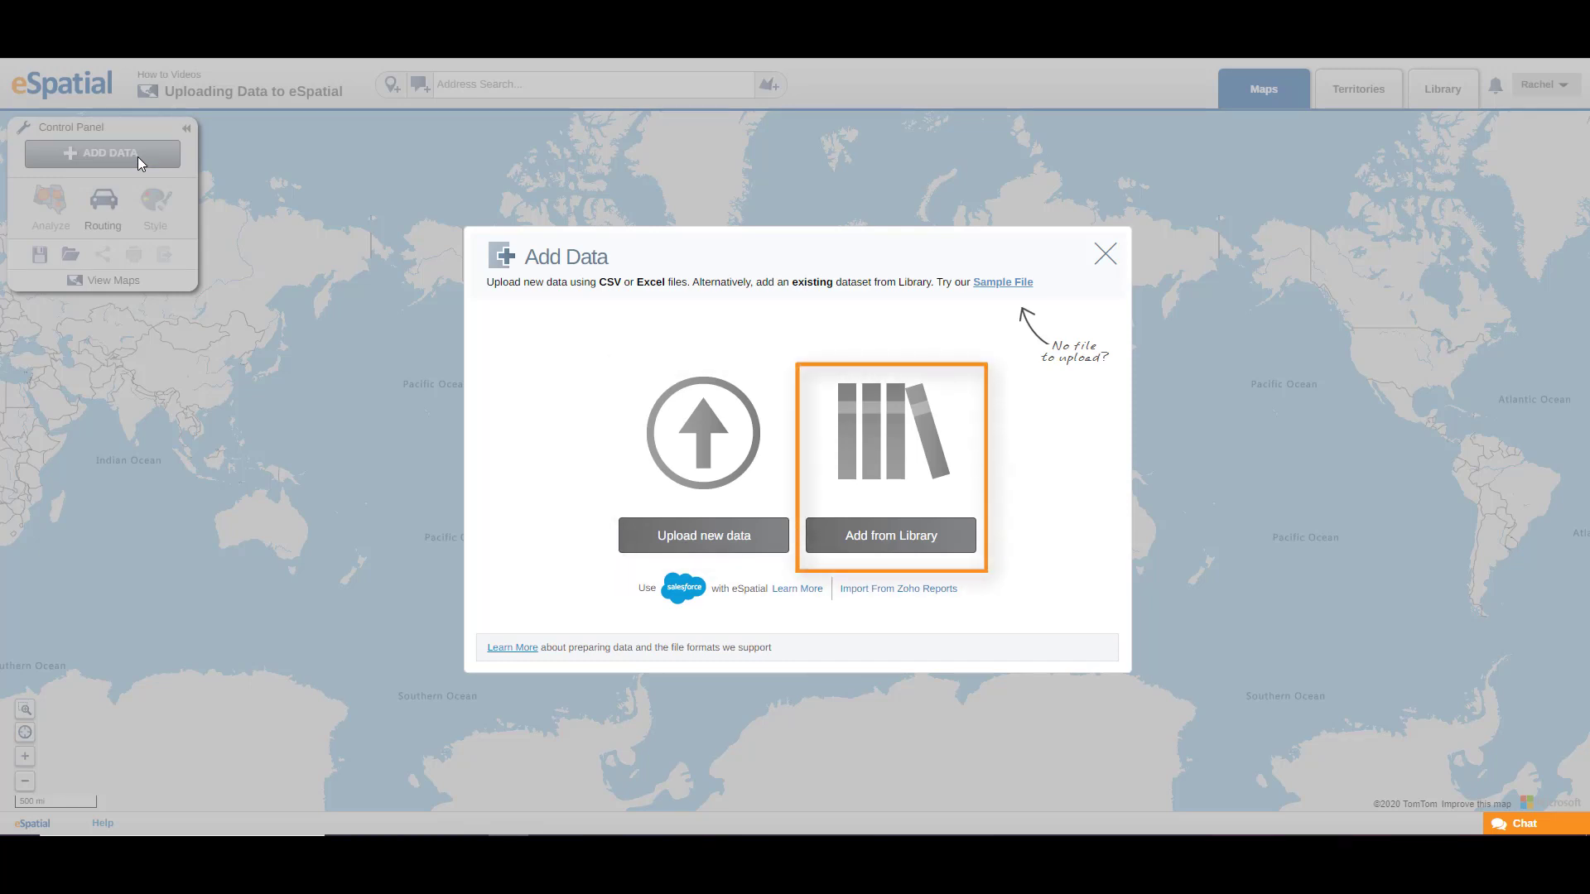
{"action": "left_click", "coordinate": [697, 540]}
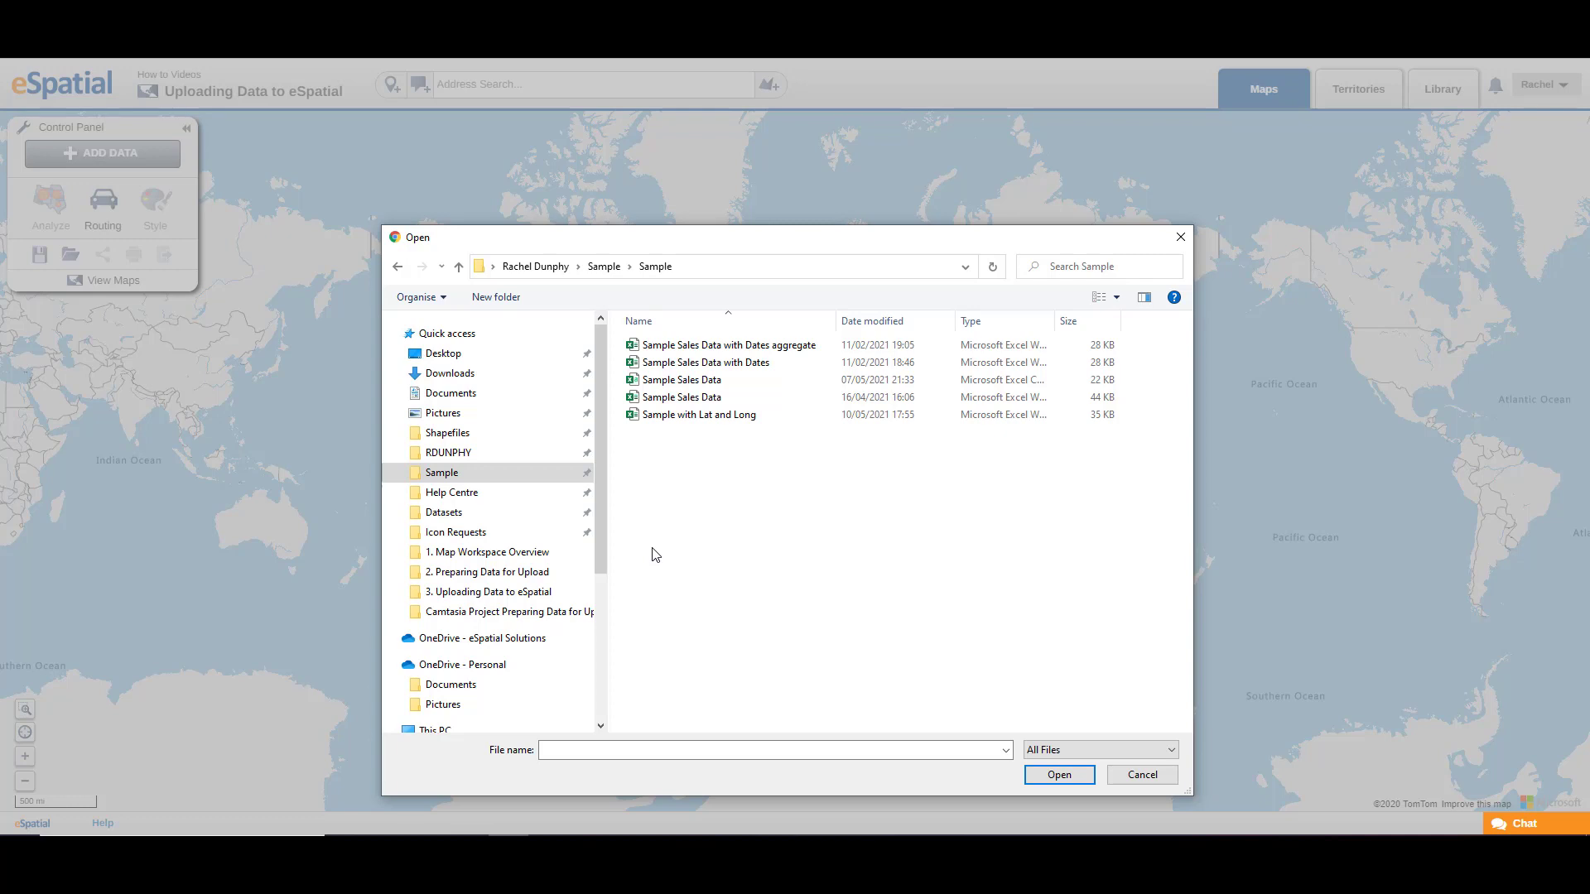
{"action": "double_click", "coordinate": [678, 379]}
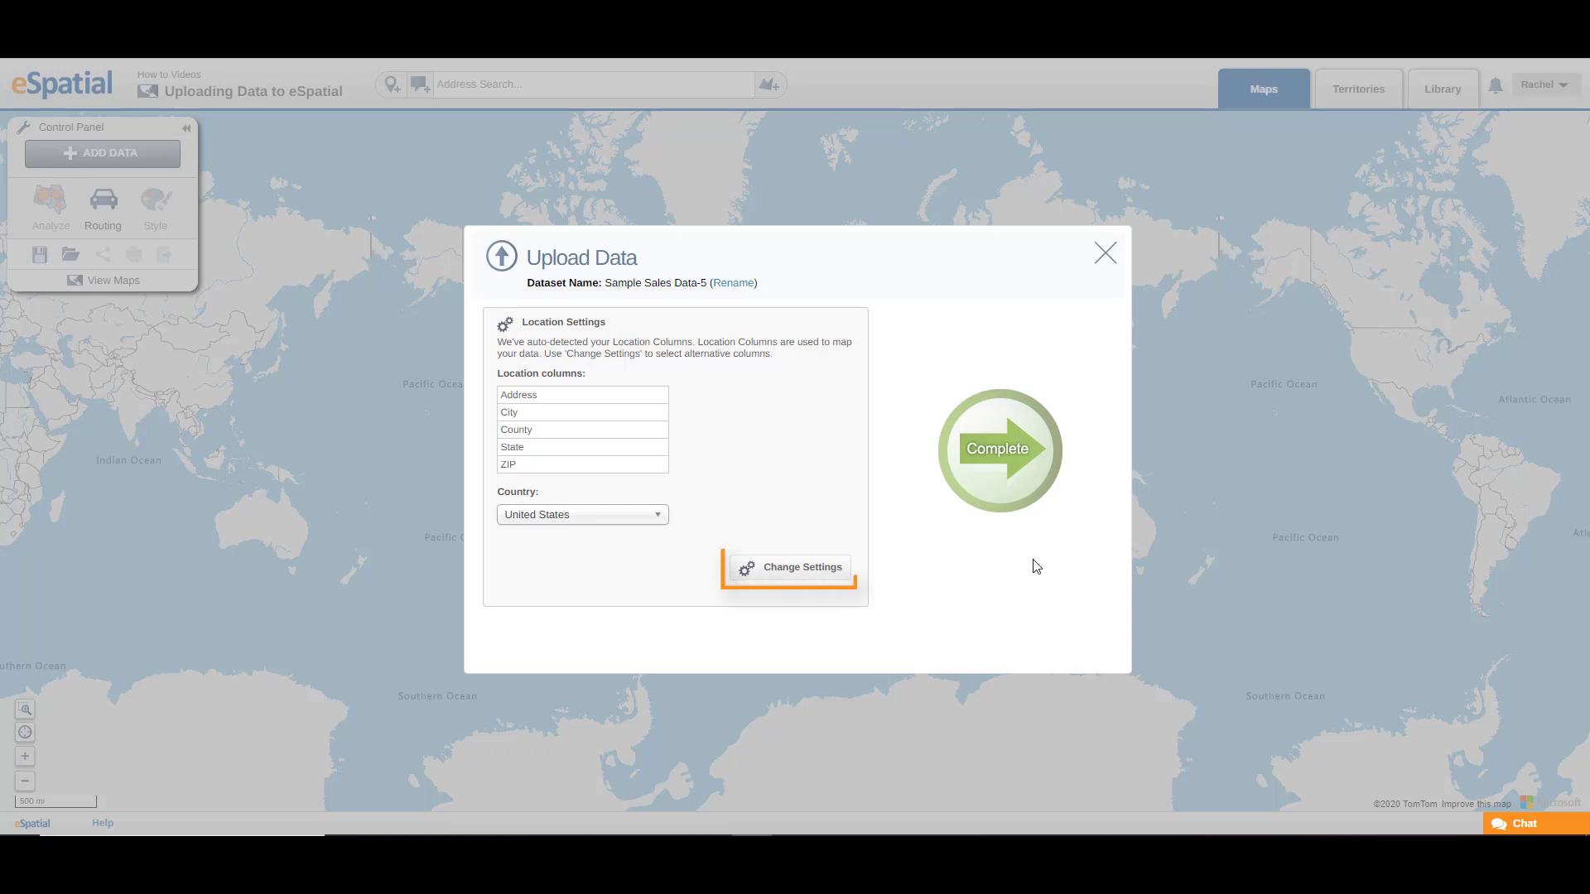
Step: In the upload's location settings, remove Address and City from the columns used for location
{"action": "left_click", "coordinate": [835, 575]}
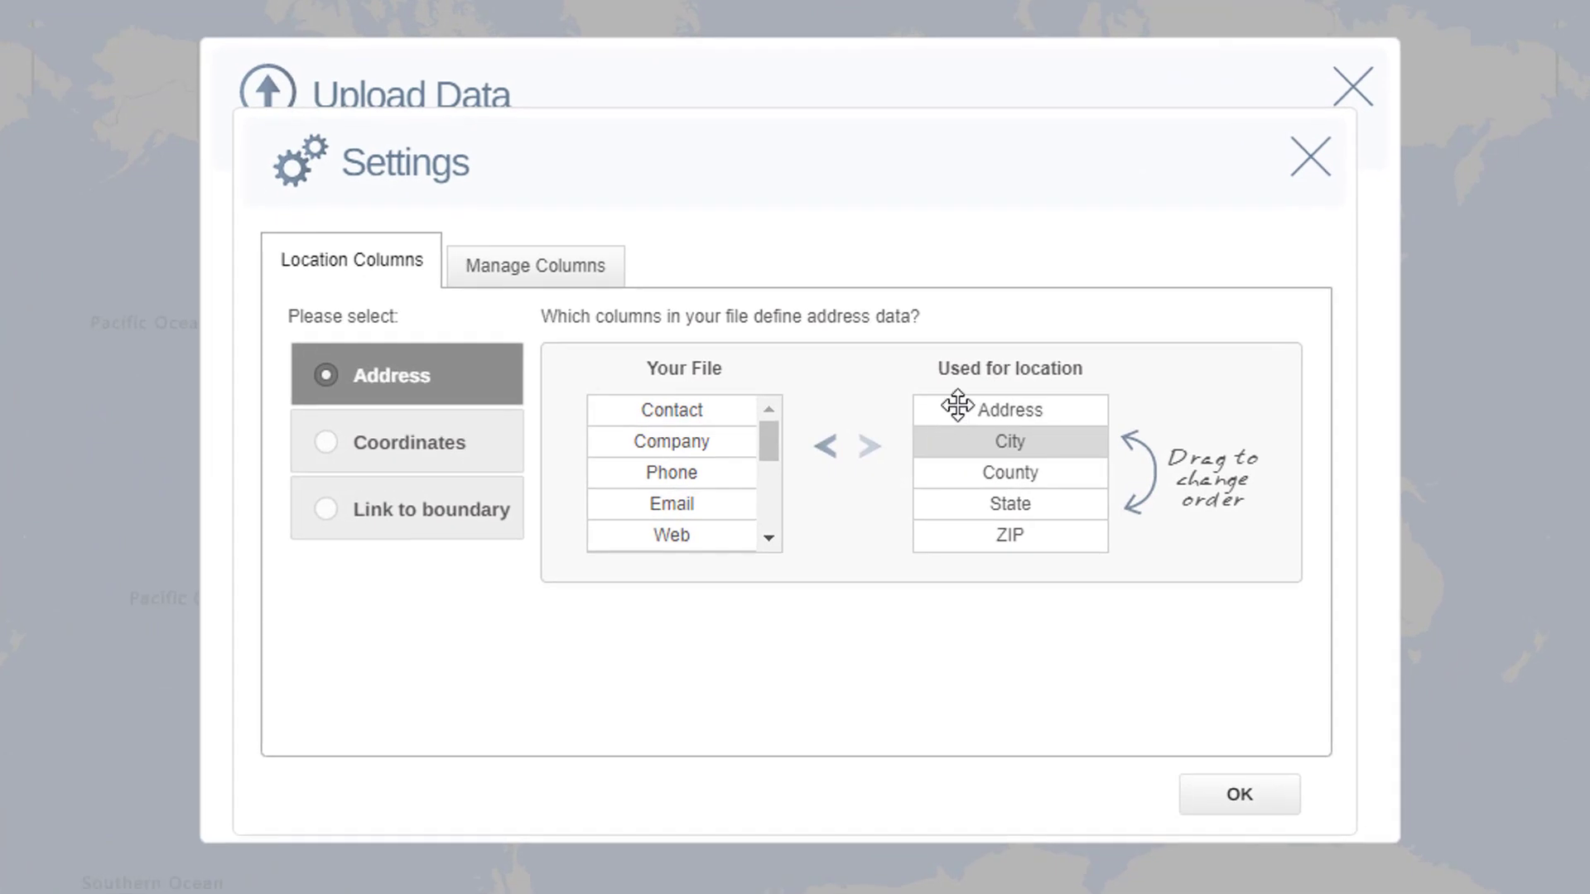
{"action": "left_click", "coordinate": [958, 406], "text": "ctrl"}
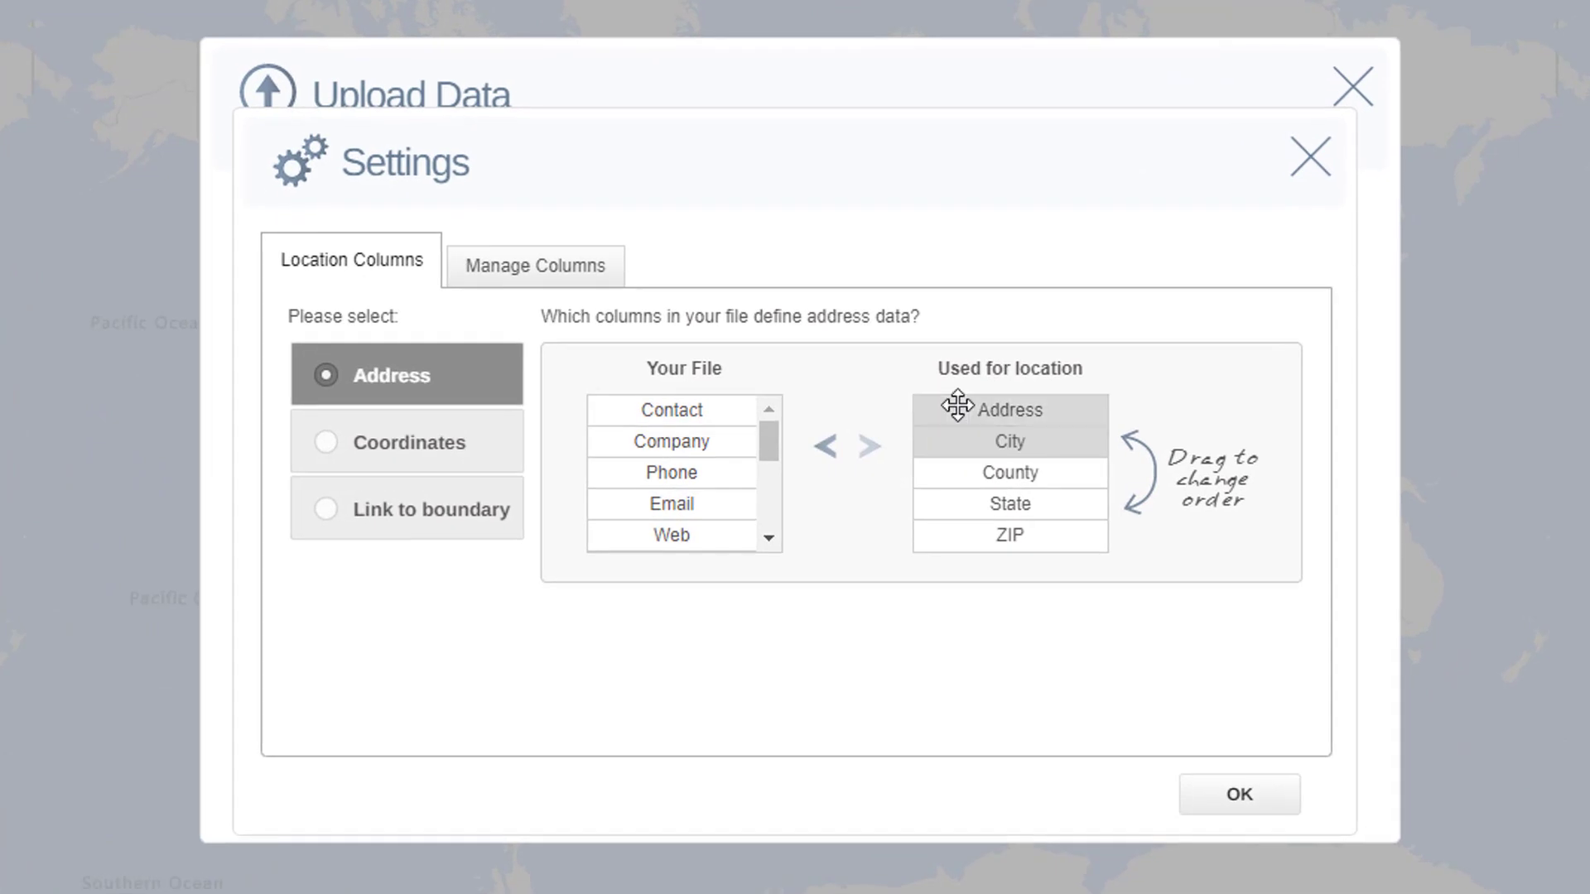
{"action": "left_click", "coordinate": [824, 451]}
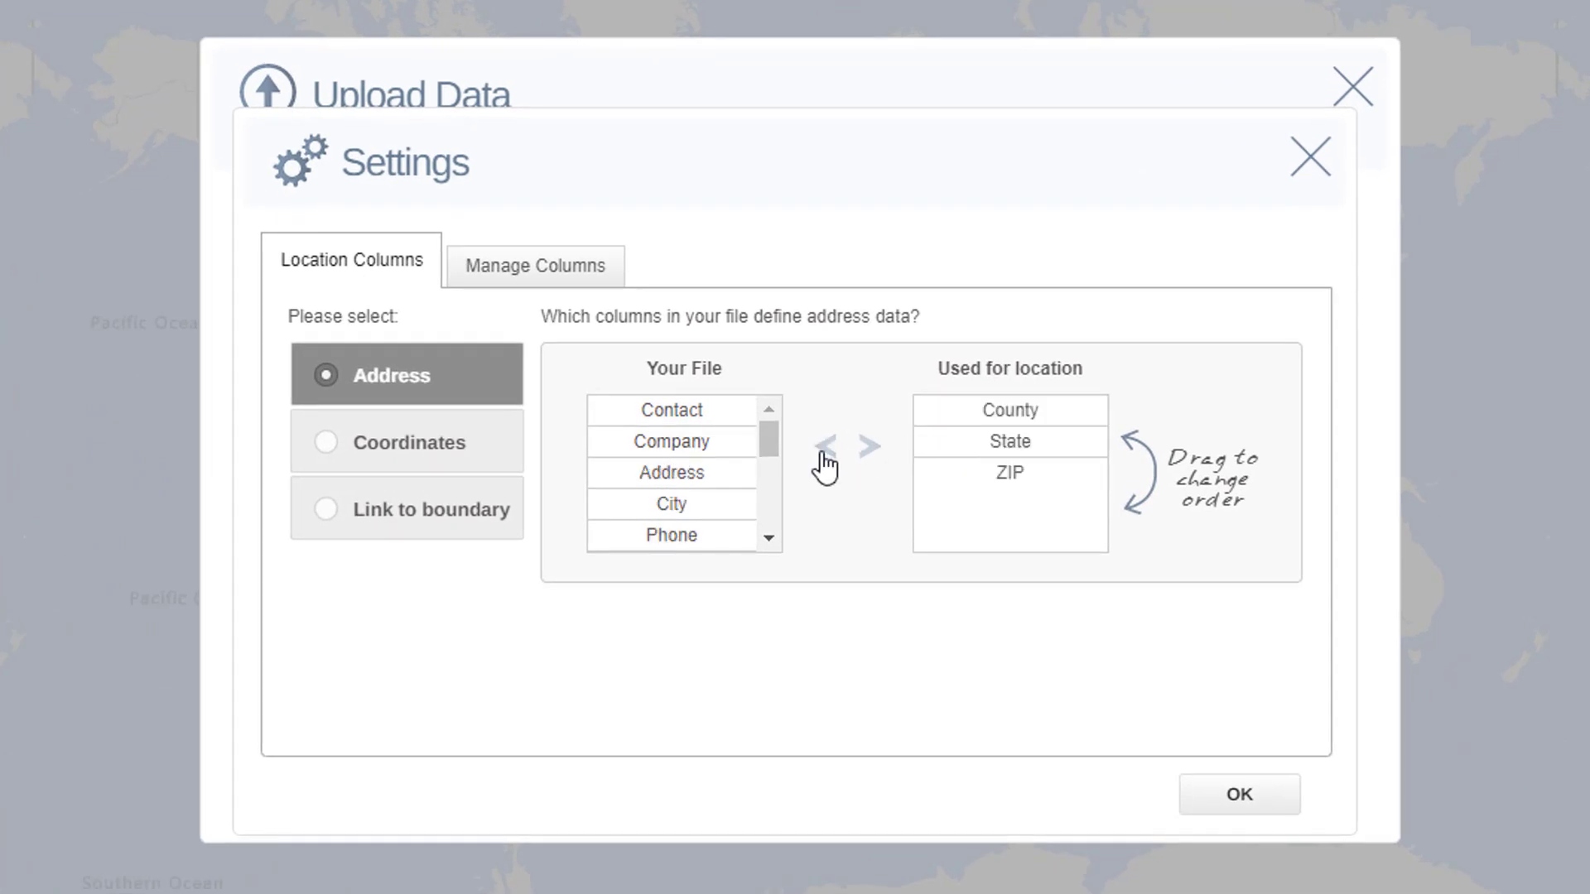
Step: Return Address and City to the columns used for location, and reorder the list with ZIP first and State second
{"action": "left_click_drag", "start_coordinate": [699, 472], "coordinate": [1022, 411]}
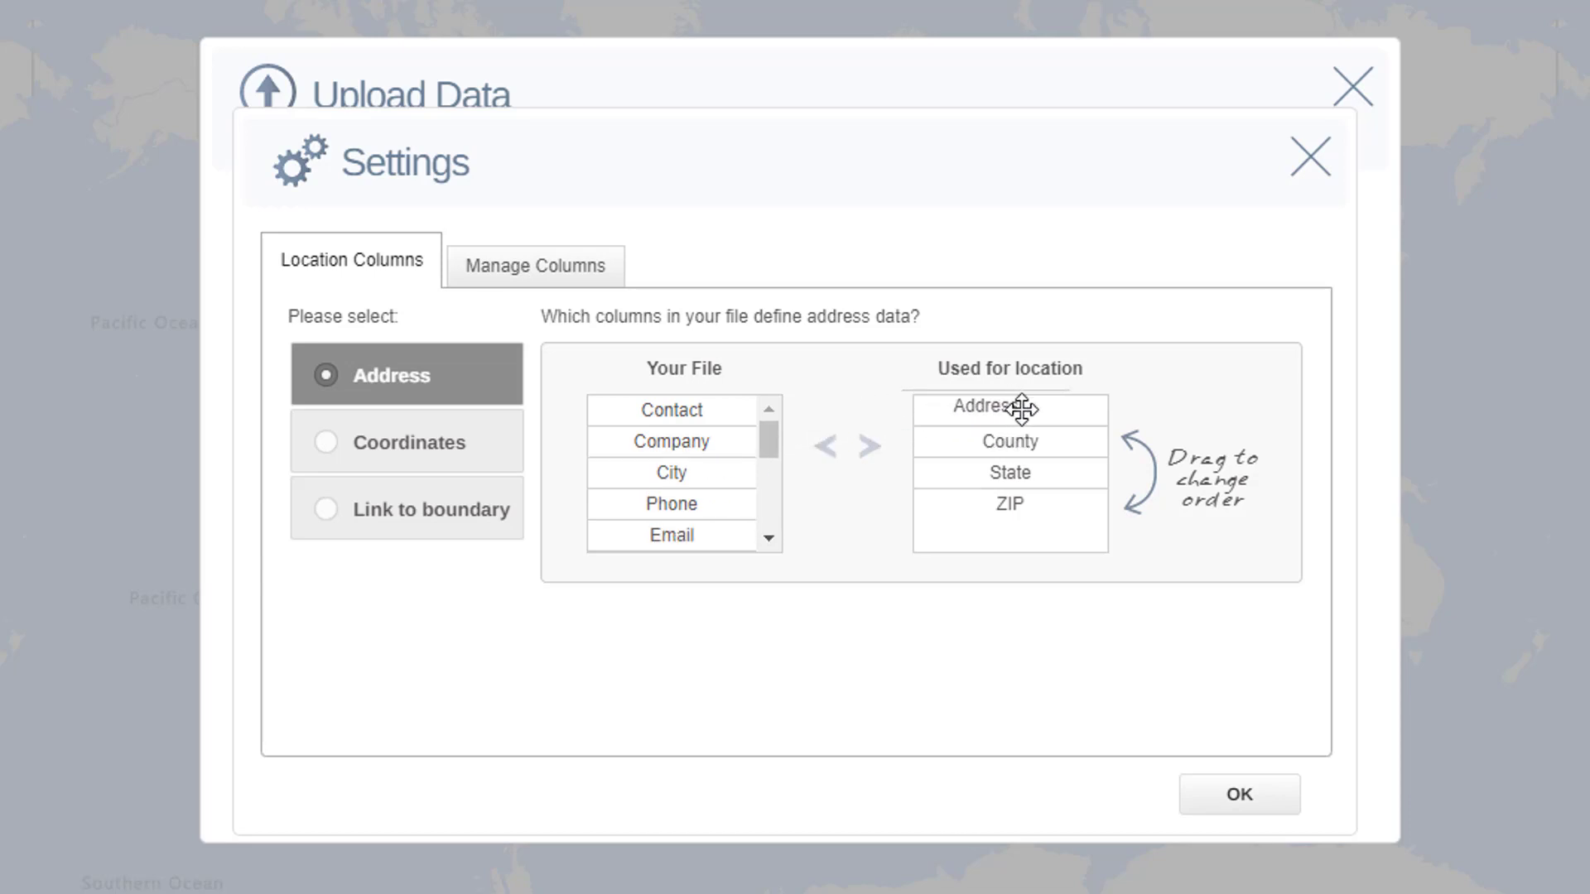
{"action": "left_click_drag", "start_coordinate": [639, 471], "coordinate": [1020, 434]}
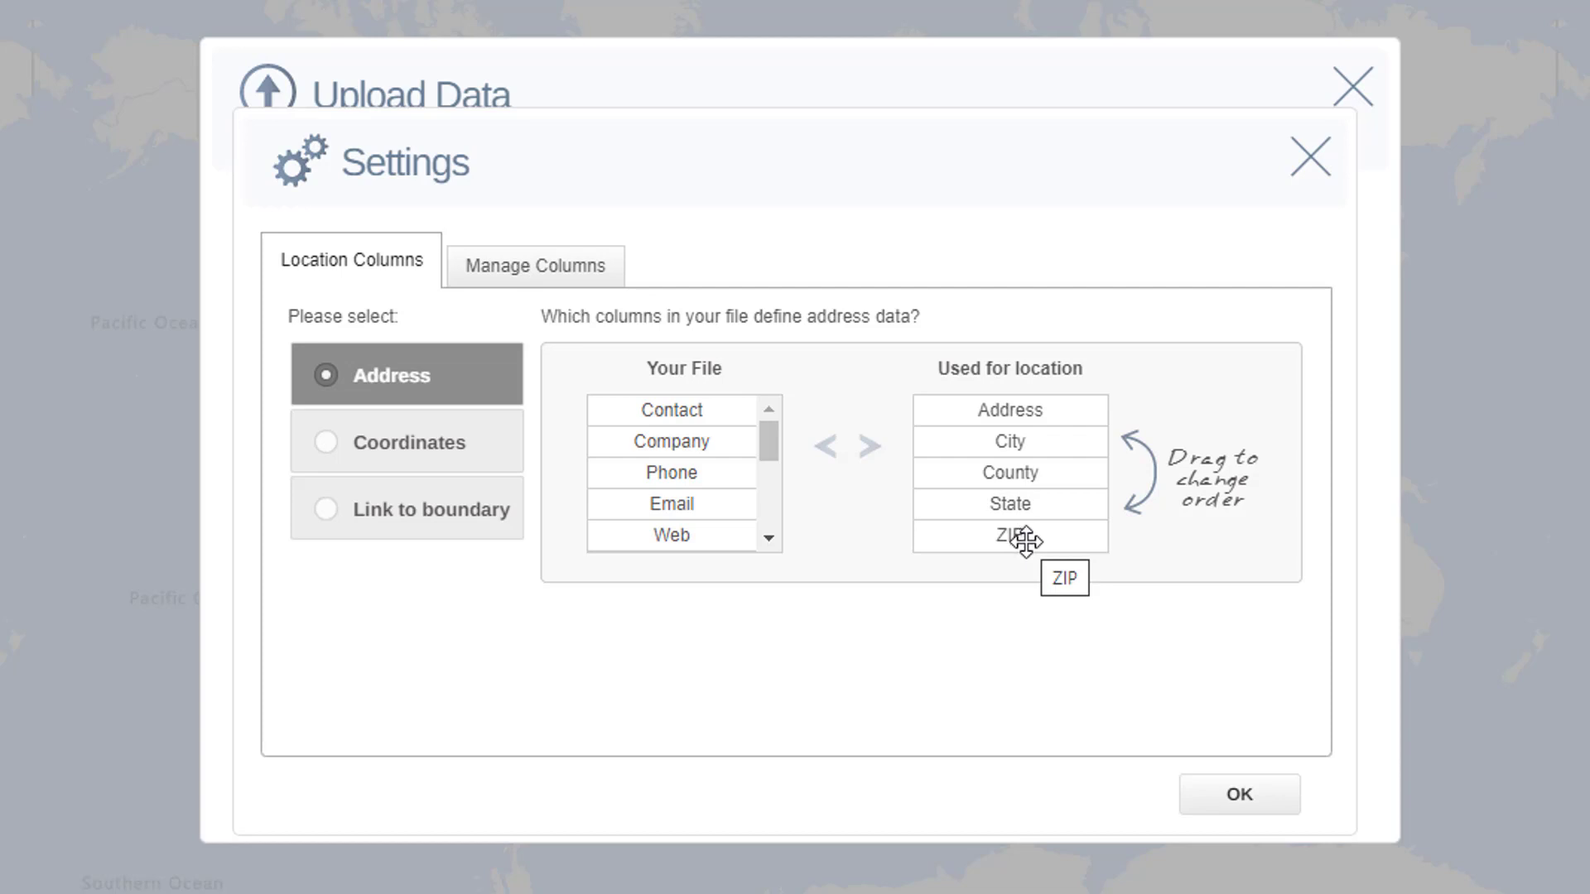
{"action": "left_click_drag", "start_coordinate": [1032, 539], "coordinate": [1040, 401]}
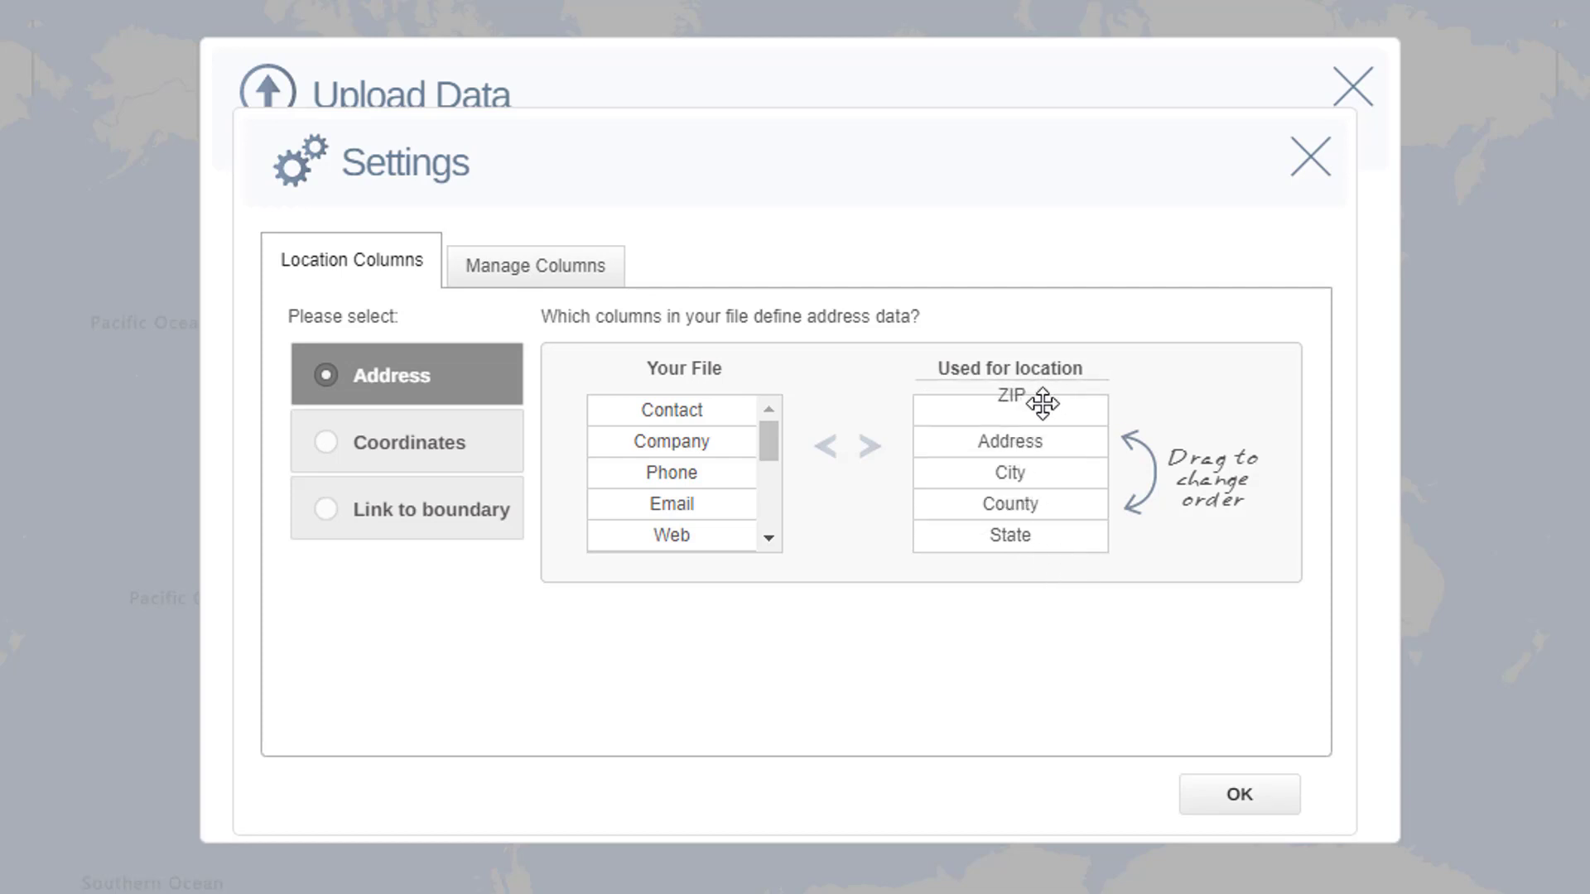
{"action": "left_click_drag", "start_coordinate": [1017, 536], "coordinate": [1019, 439]}
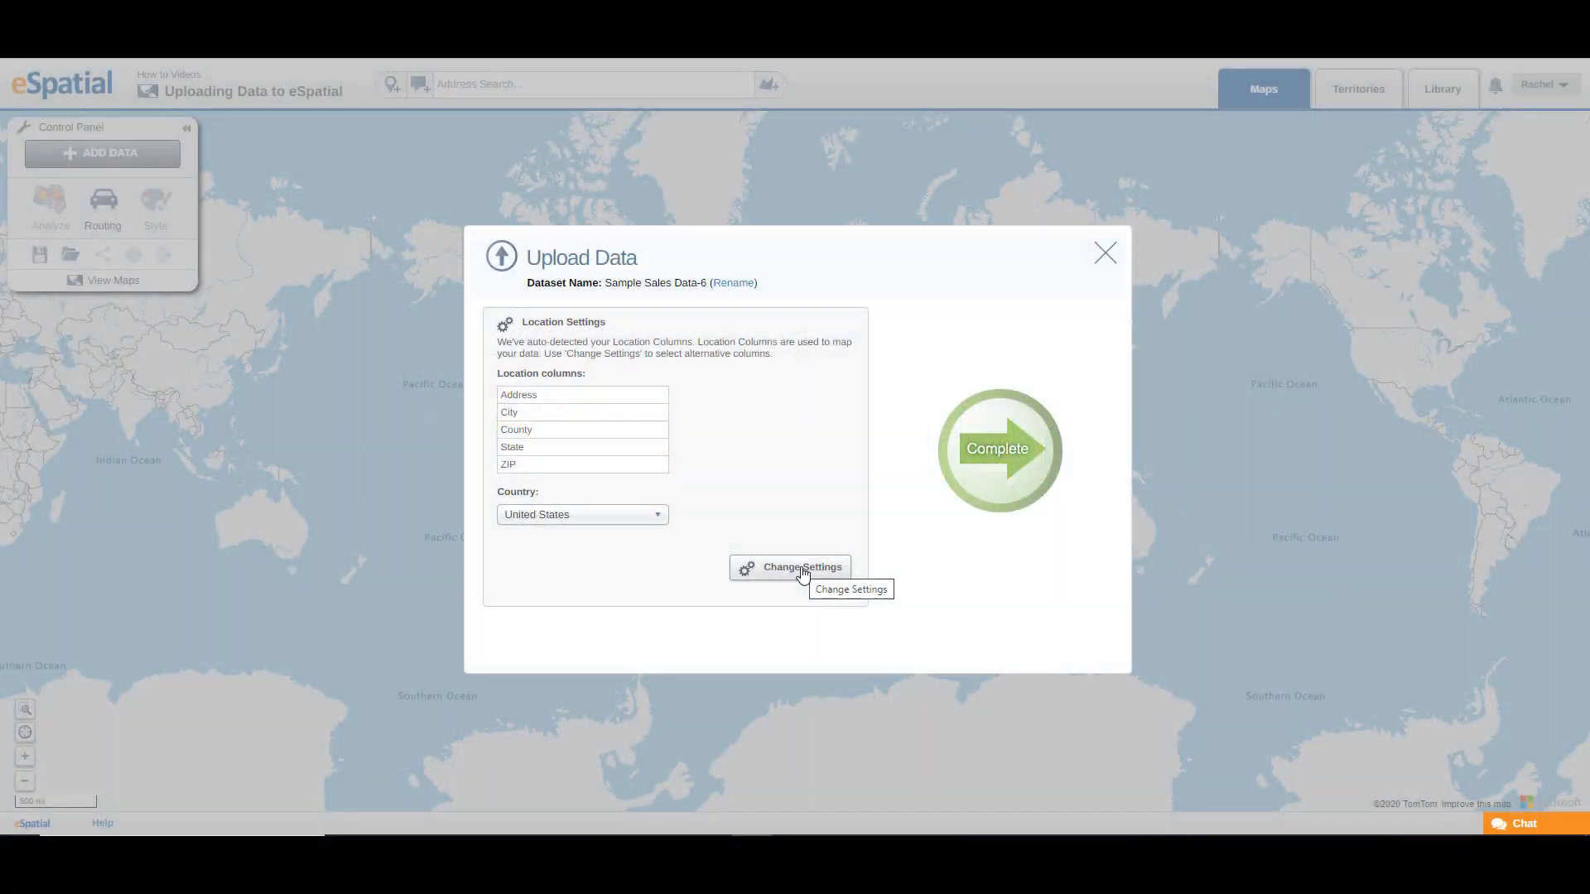
Step: In the upload's column management settings, exclude the Contact and Address columns
{"action": "left_click", "coordinate": [802, 570]}
{"action": "left_click", "coordinate": [625, 357]}
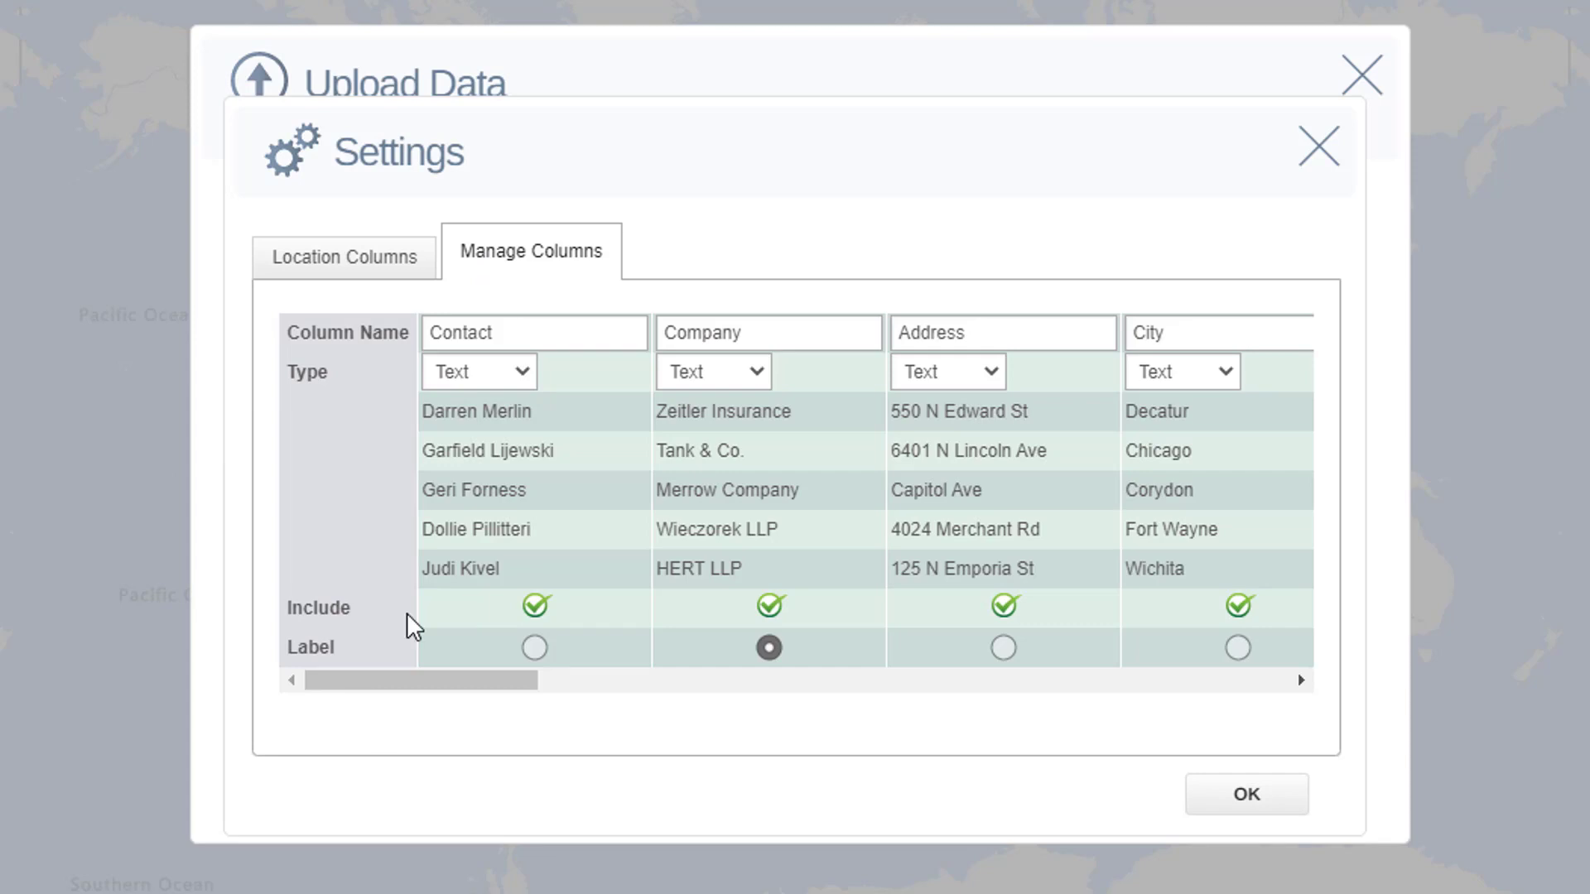
{"action": "left_click", "coordinate": [536, 606]}
{"action": "left_click", "coordinate": [1003, 605]}
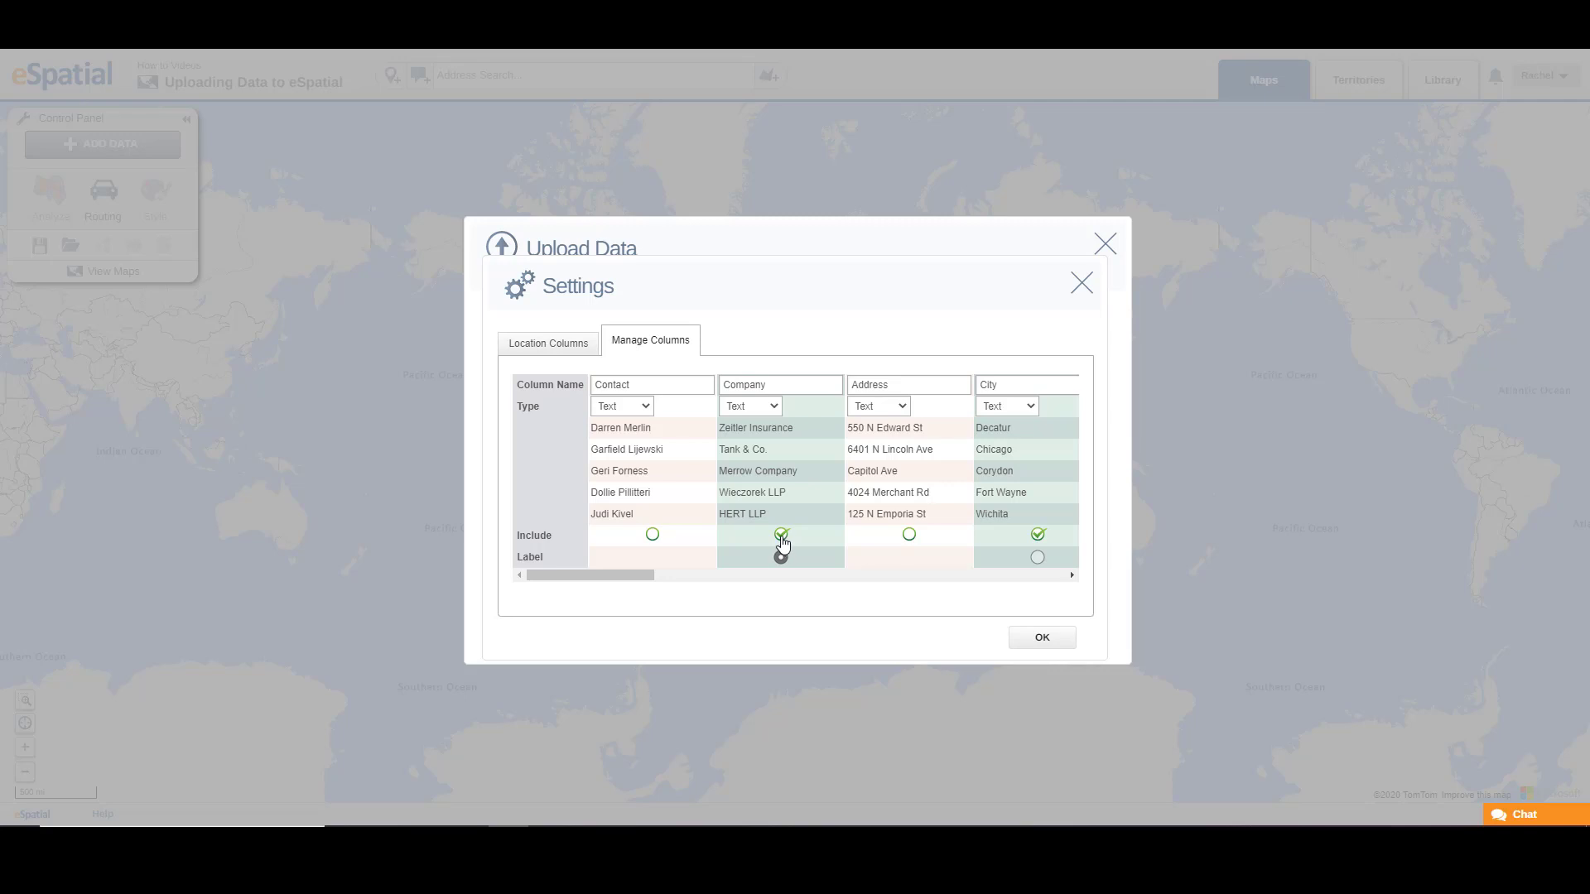
Step: Try to exclude the Company column, and set Company as the dataset's label column
{"action": "left_click", "coordinate": [781, 536]}
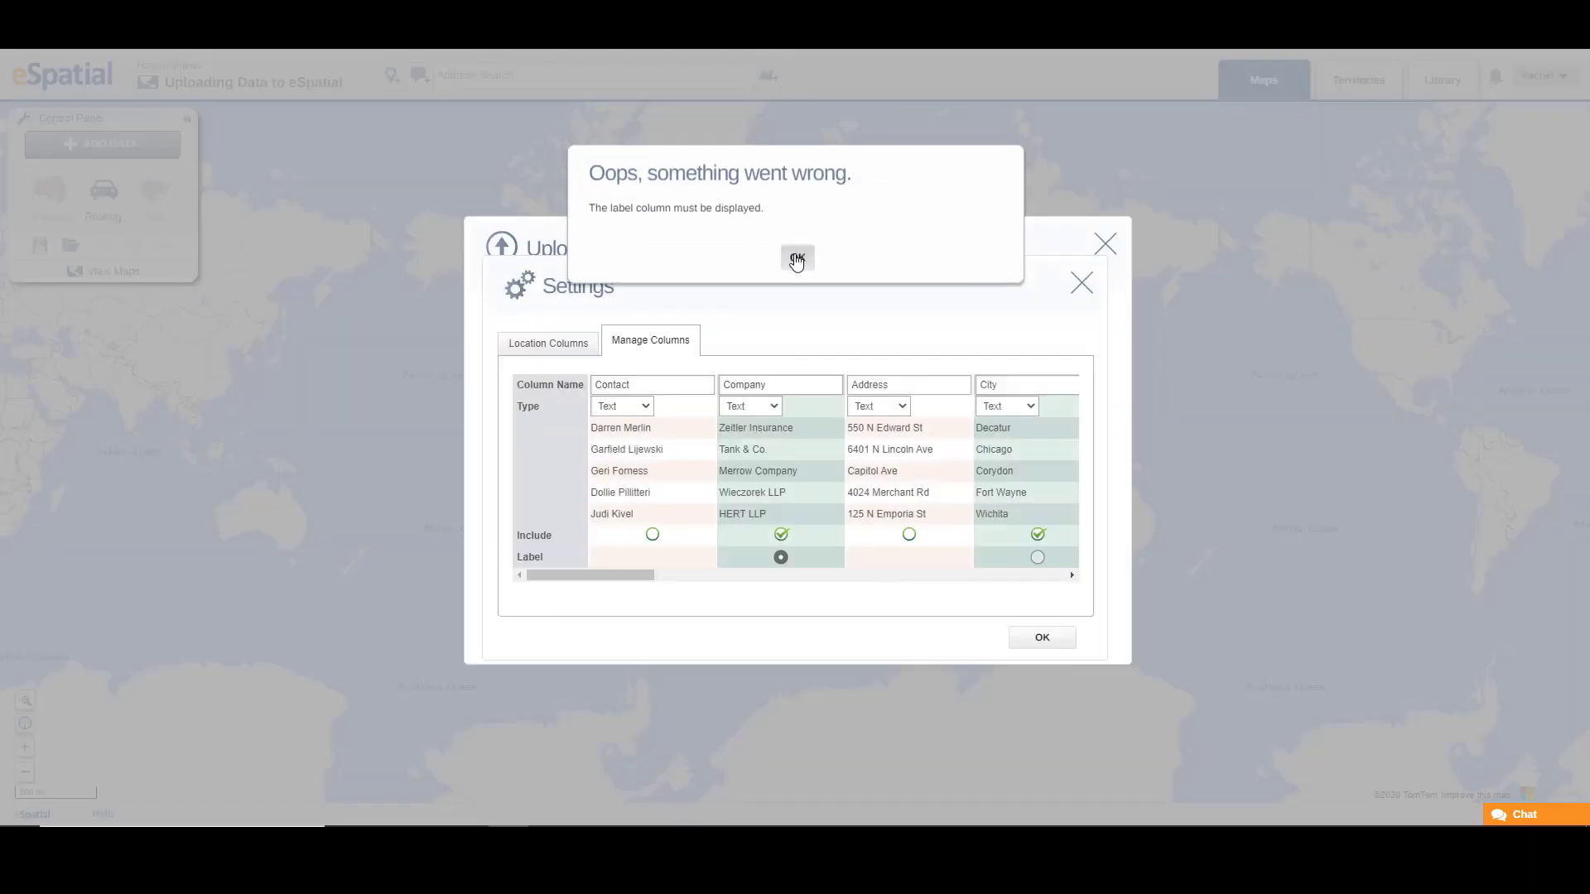
{"action": "left_click", "coordinate": [797, 259]}
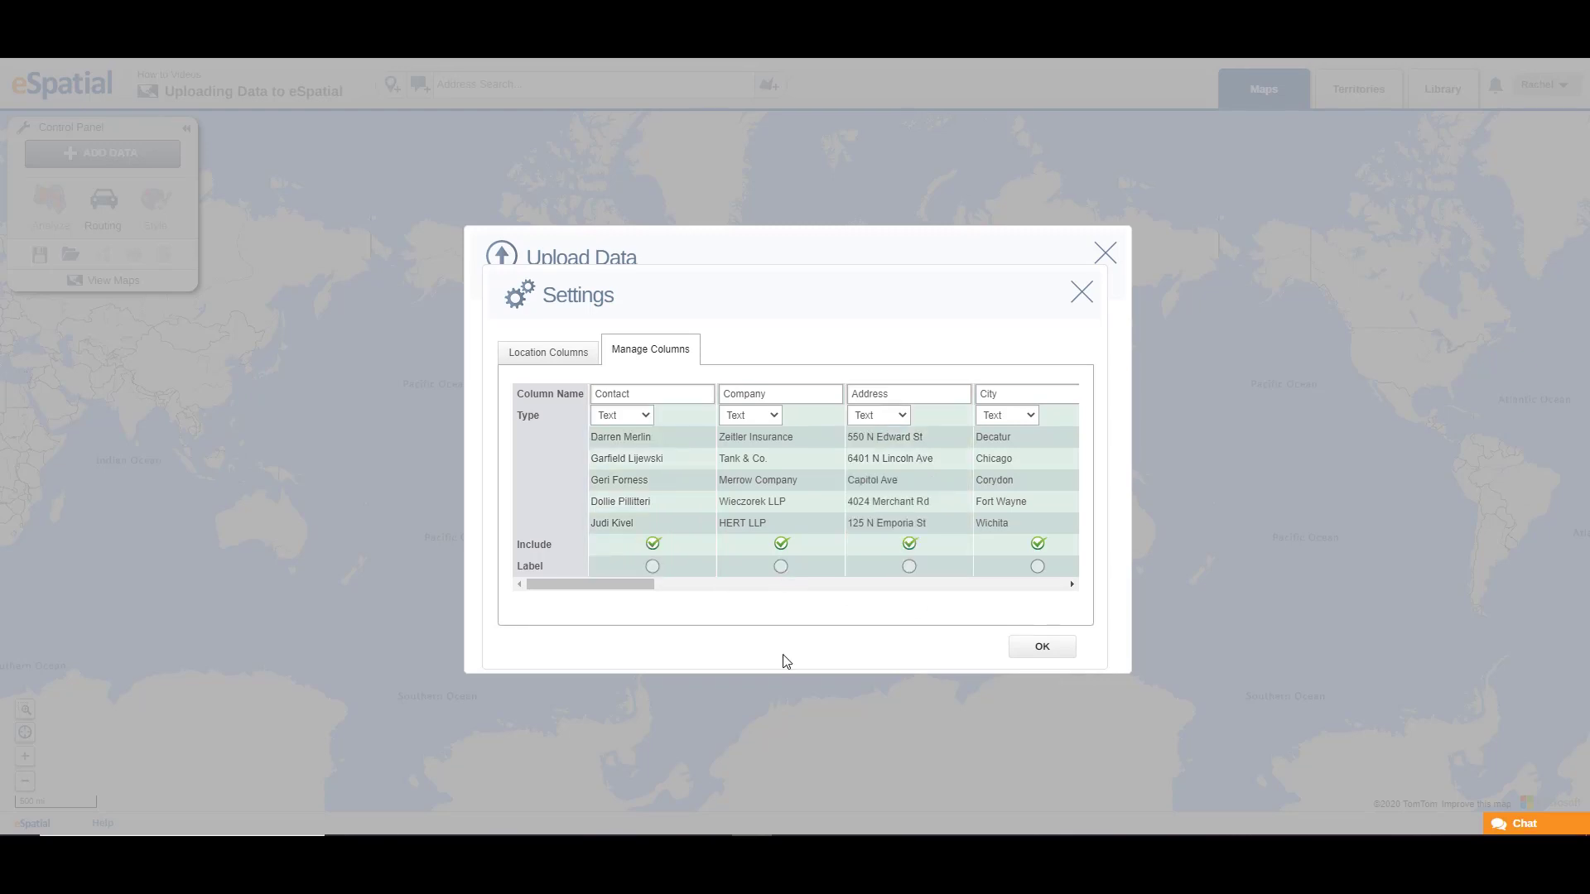
{"action": "left_click", "coordinate": [780, 568]}
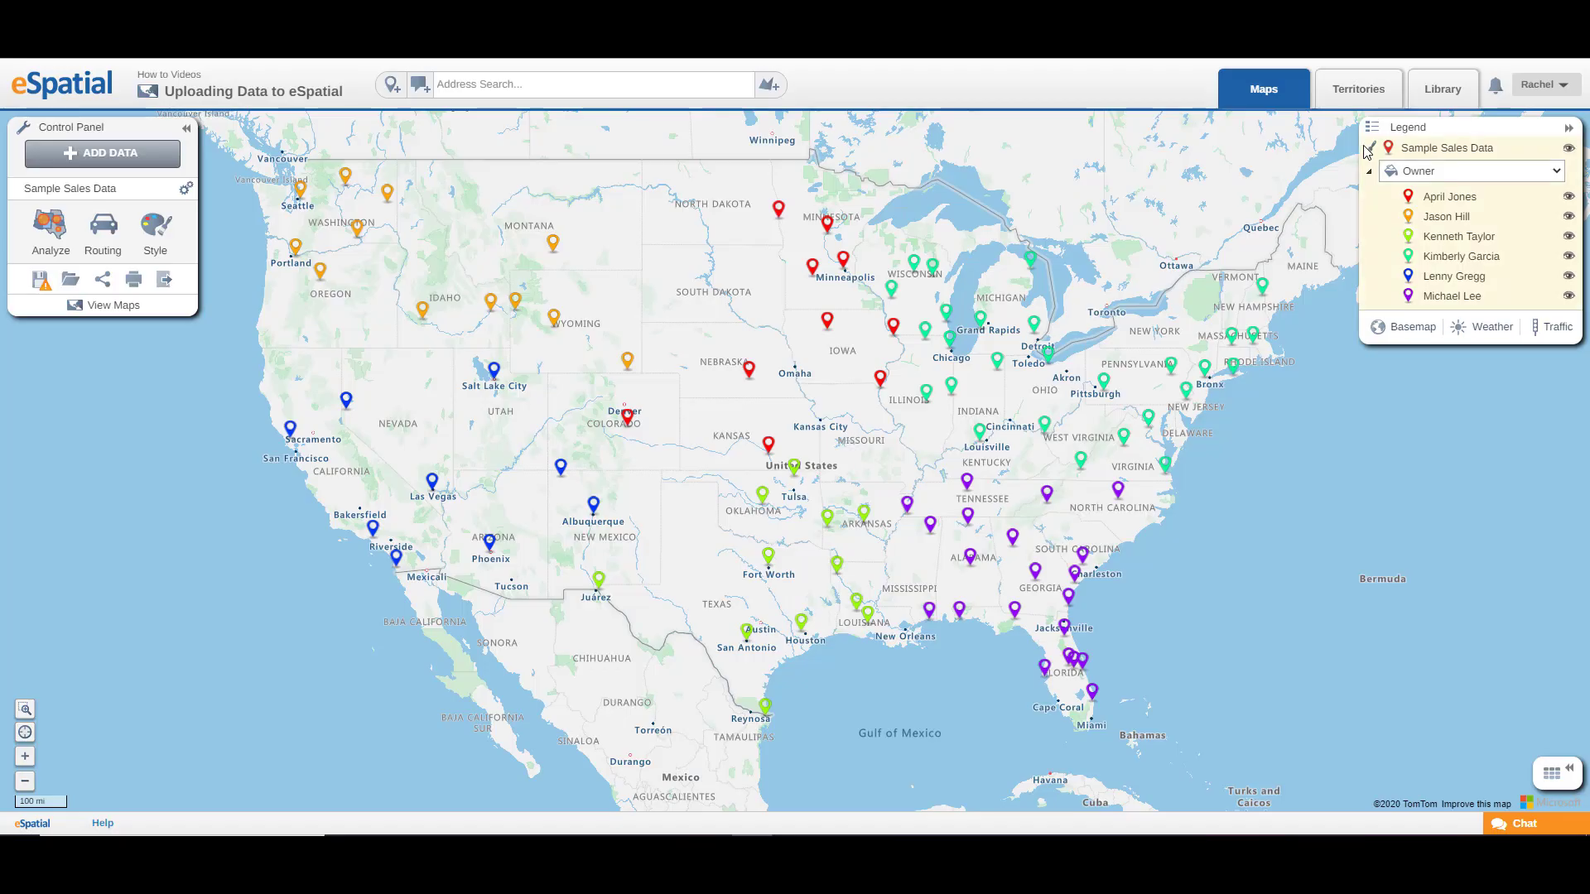
Step: Switch labelling for the Sample Sales Data layer on and off again from the map legend
{"action": "left_click", "coordinate": [1369, 149]}
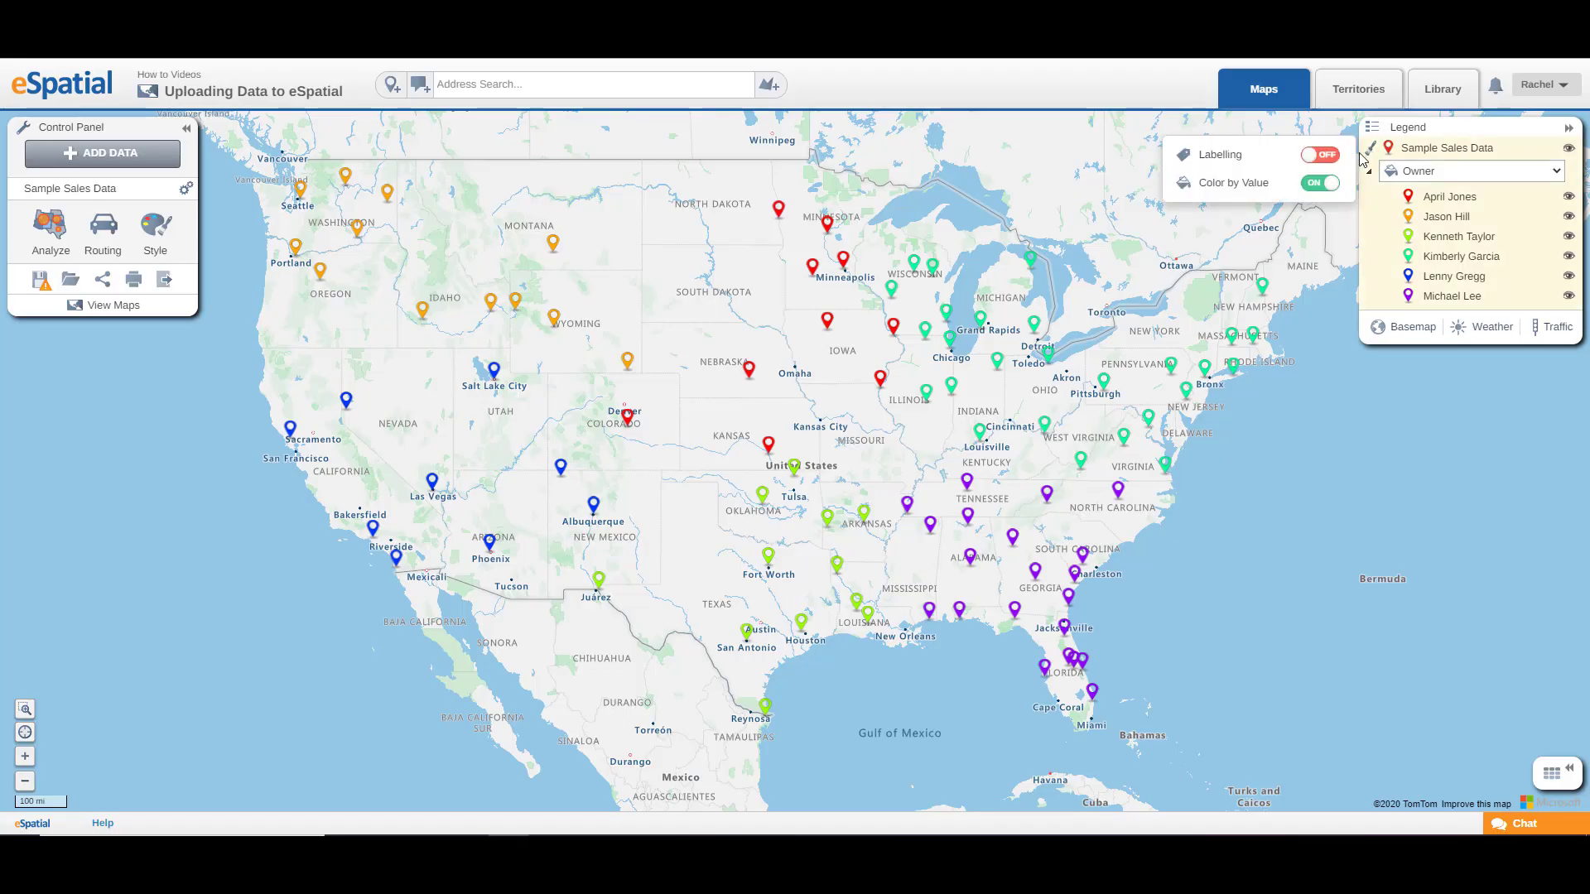
{"action": "left_click", "coordinate": [1320, 157]}
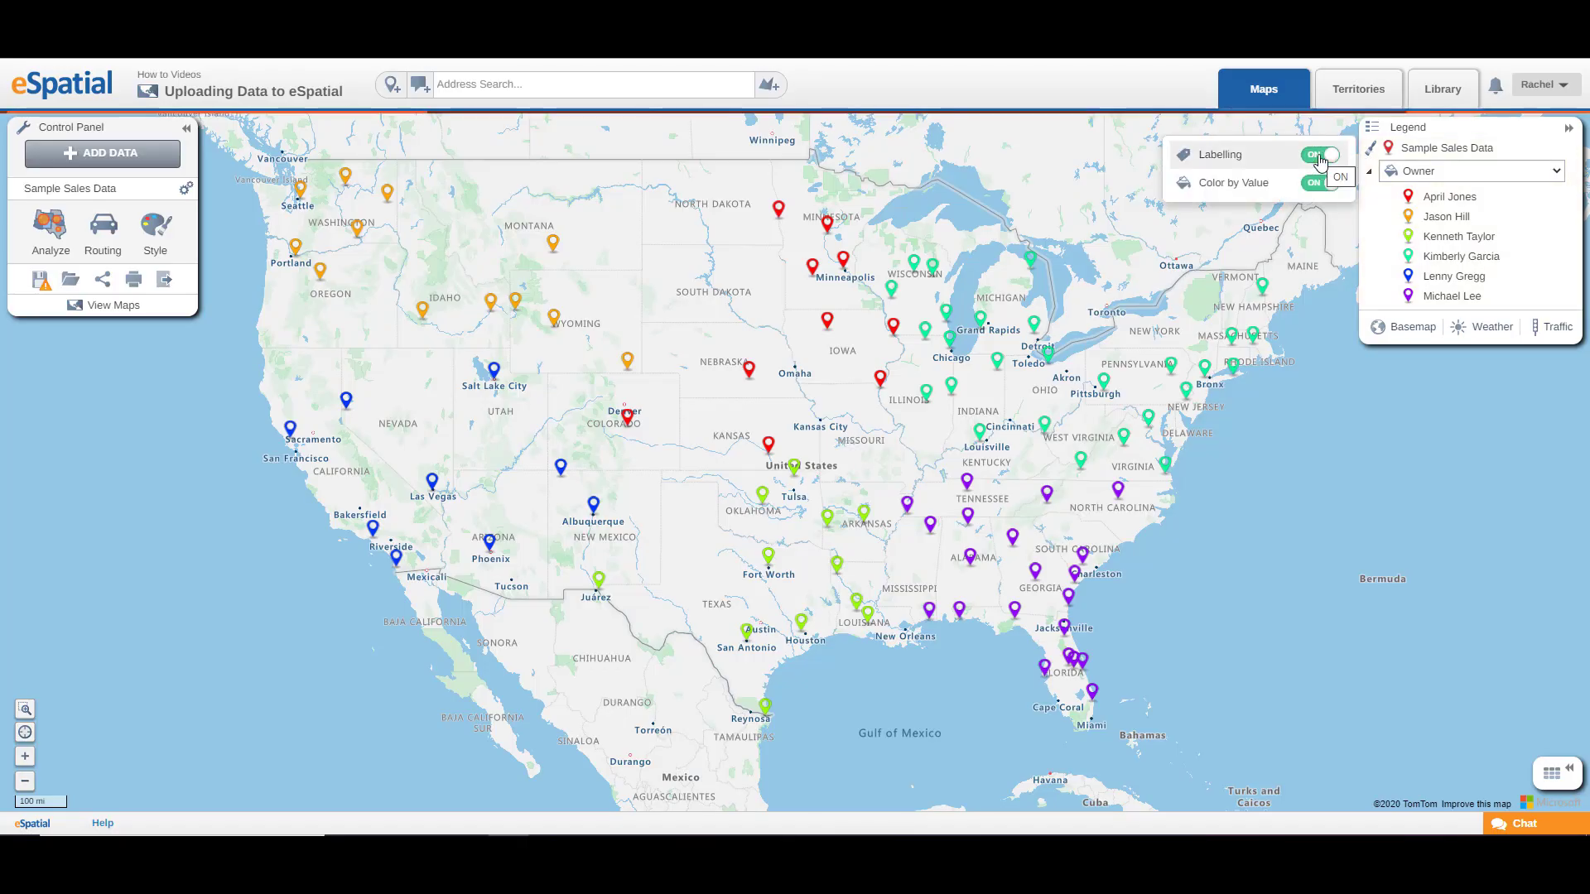
{"action": "left_click", "coordinate": [1320, 156]}
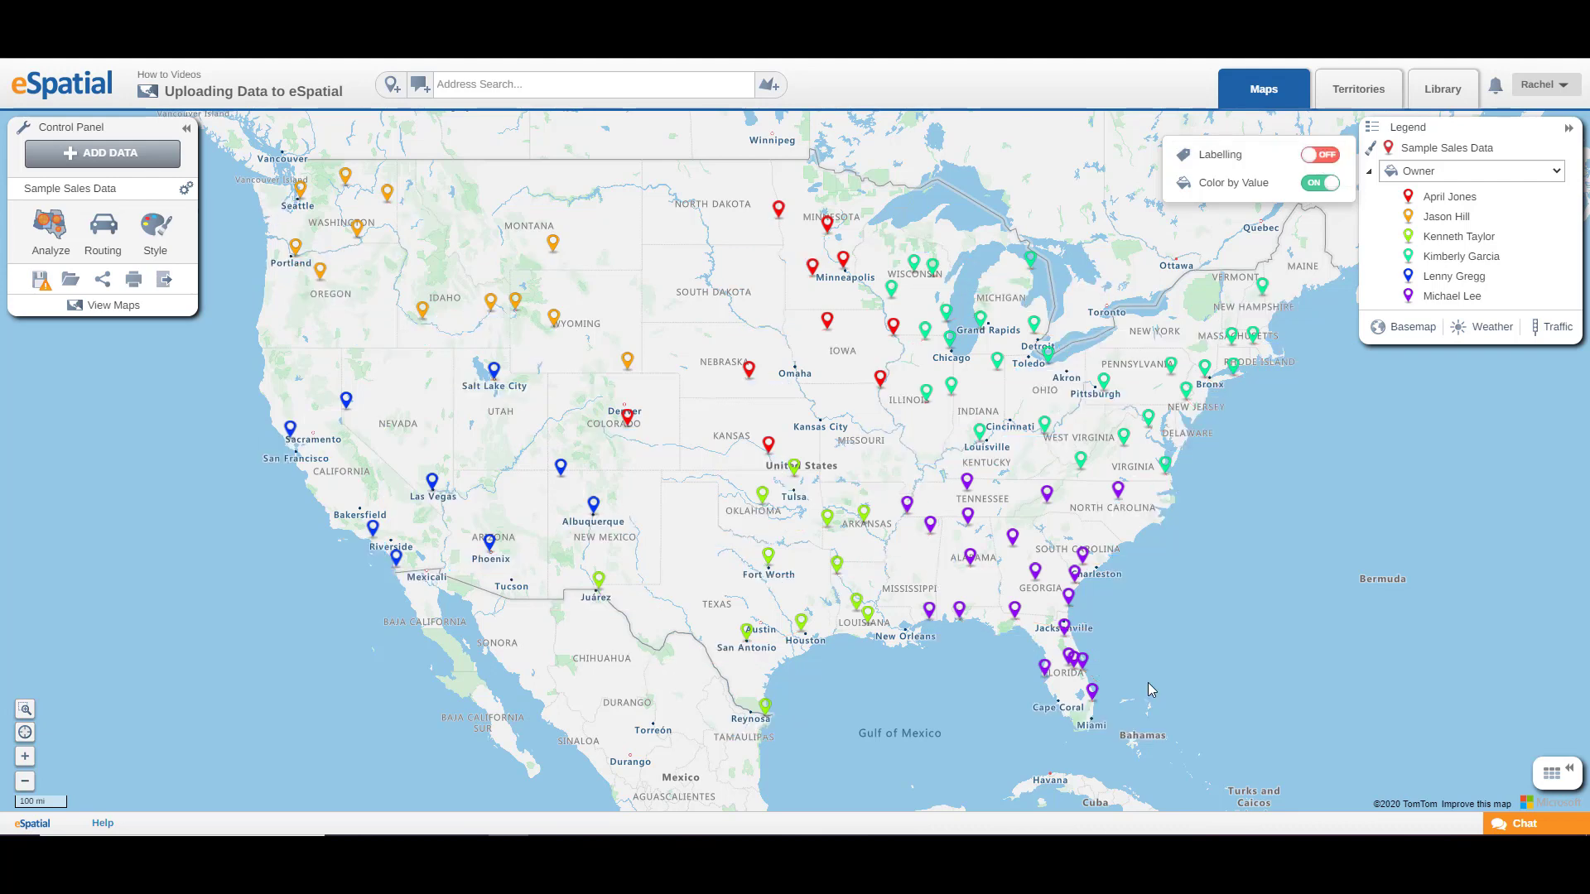
Step: Check the records behind the overlapping pins in central Florida, and open the dataset's labelling style settings
{"action": "left_click", "coordinate": [1069, 655]}
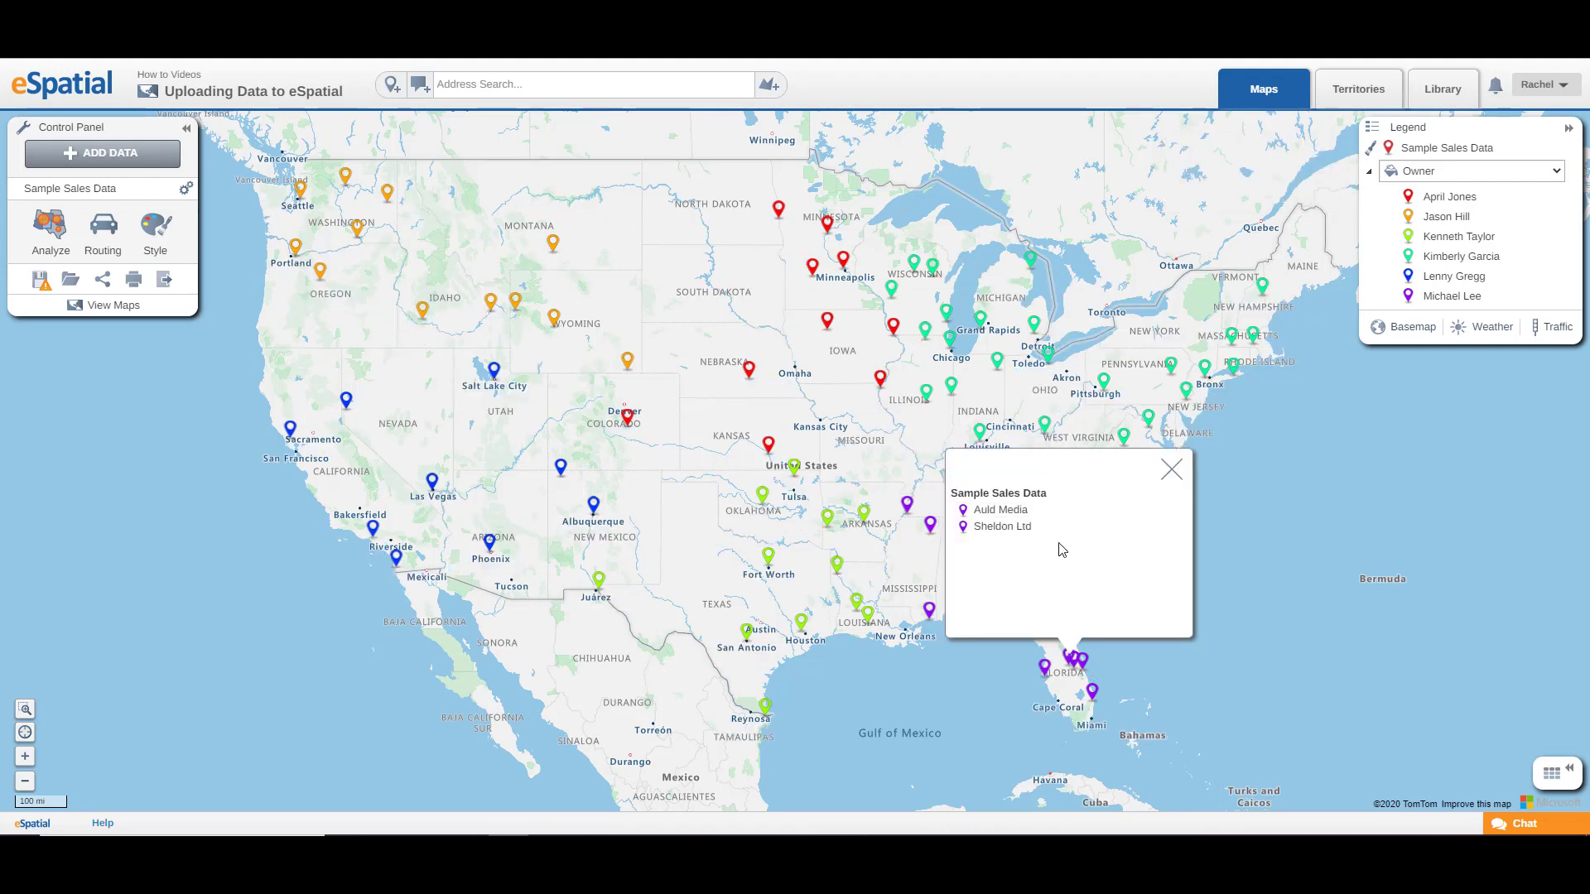
{"action": "left_click", "coordinate": [1168, 472]}
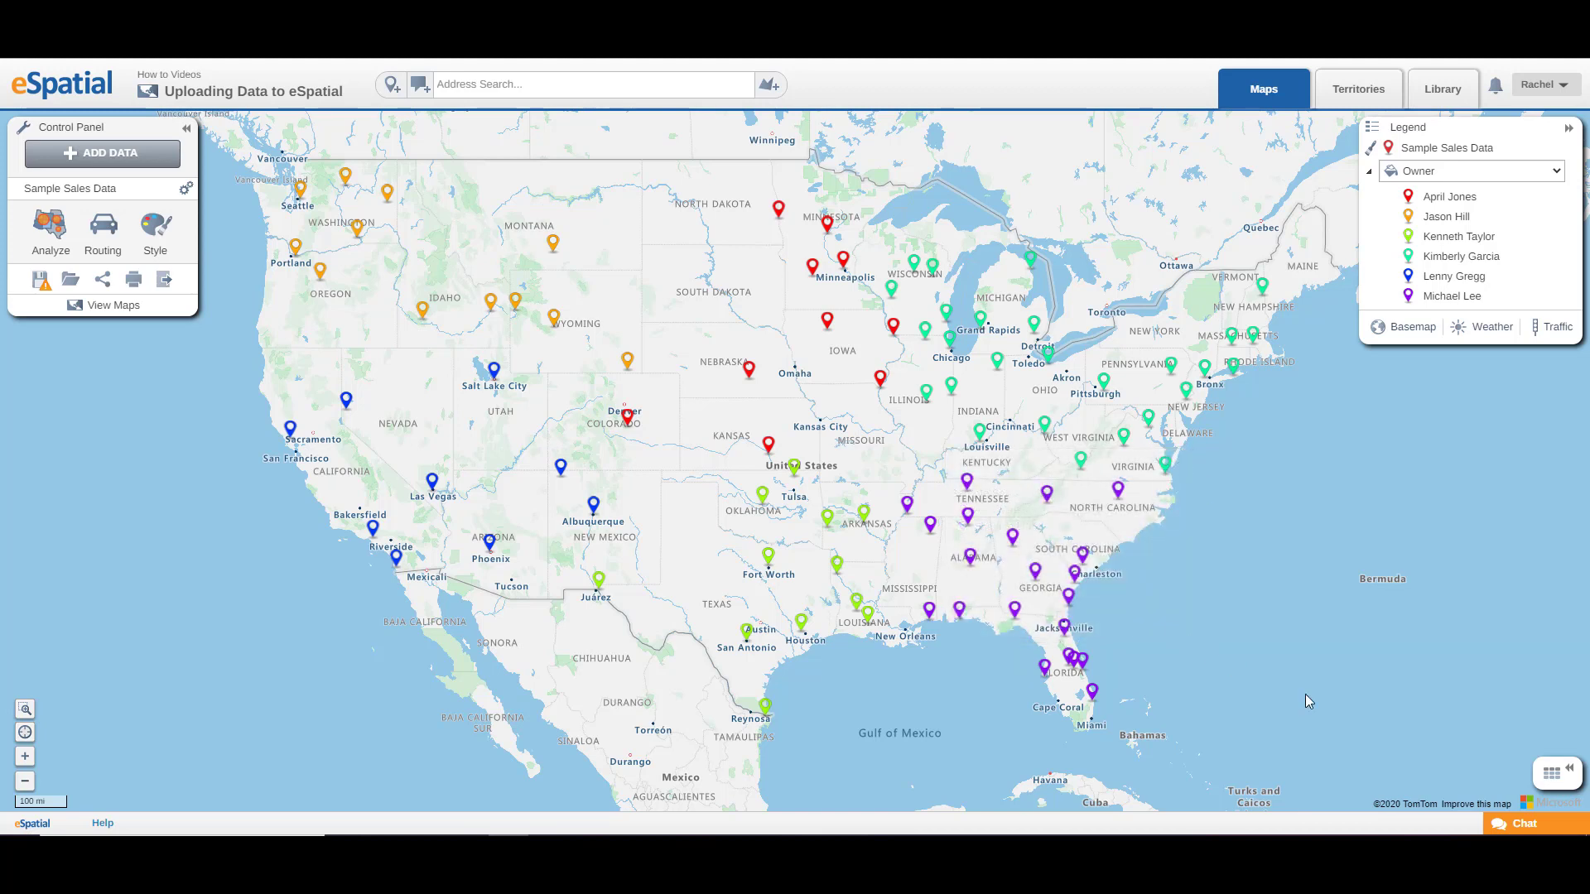
{"action": "left_click", "coordinate": [150, 232]}
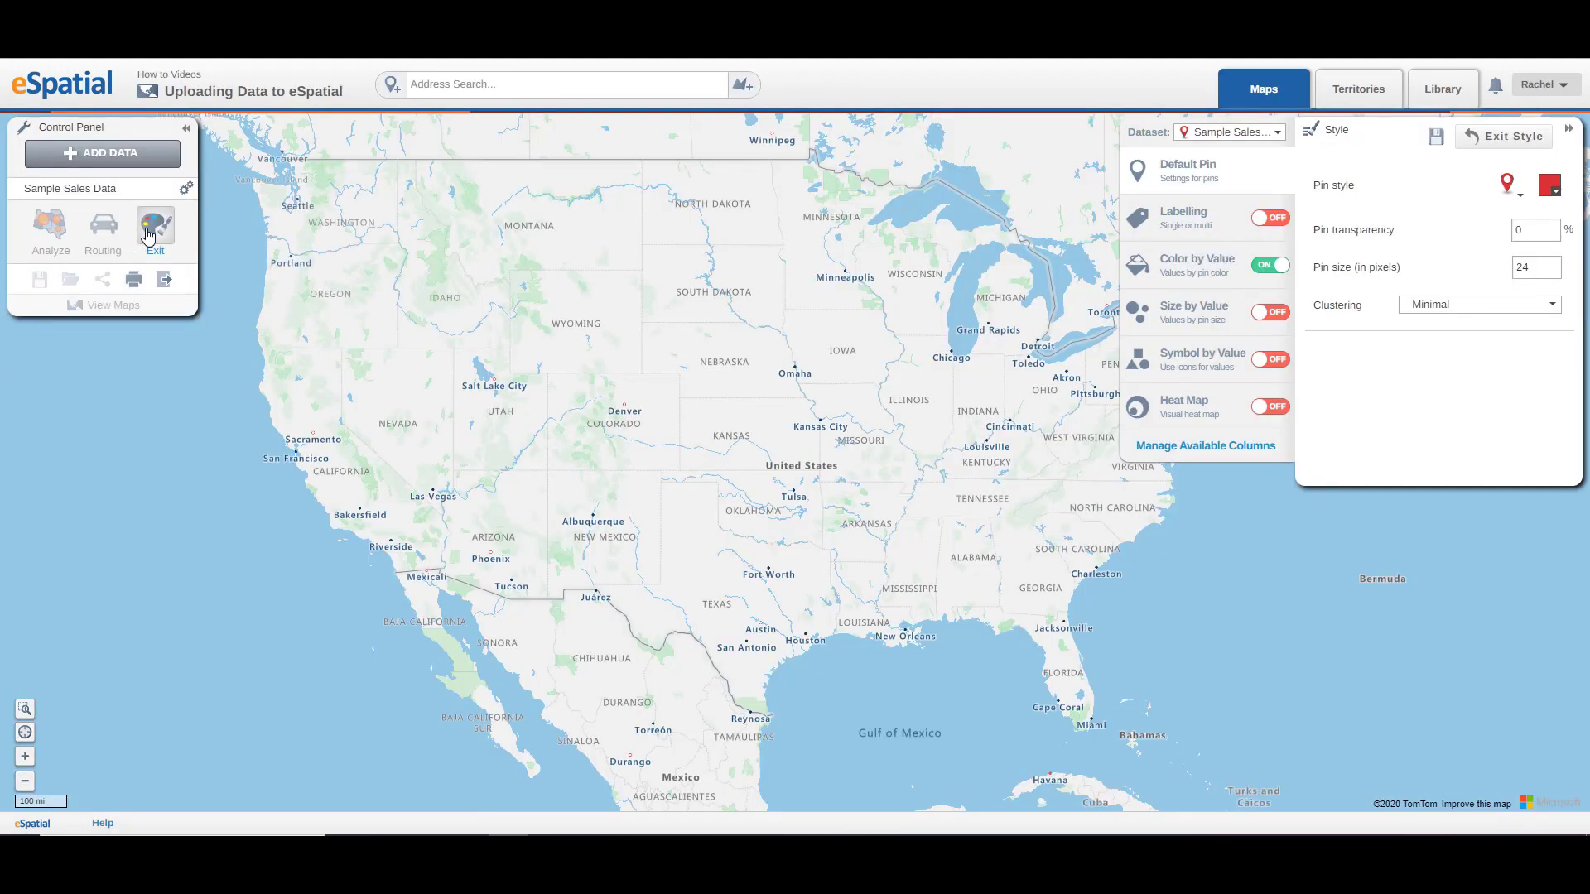
{"action": "left_click", "coordinate": [1177, 209]}
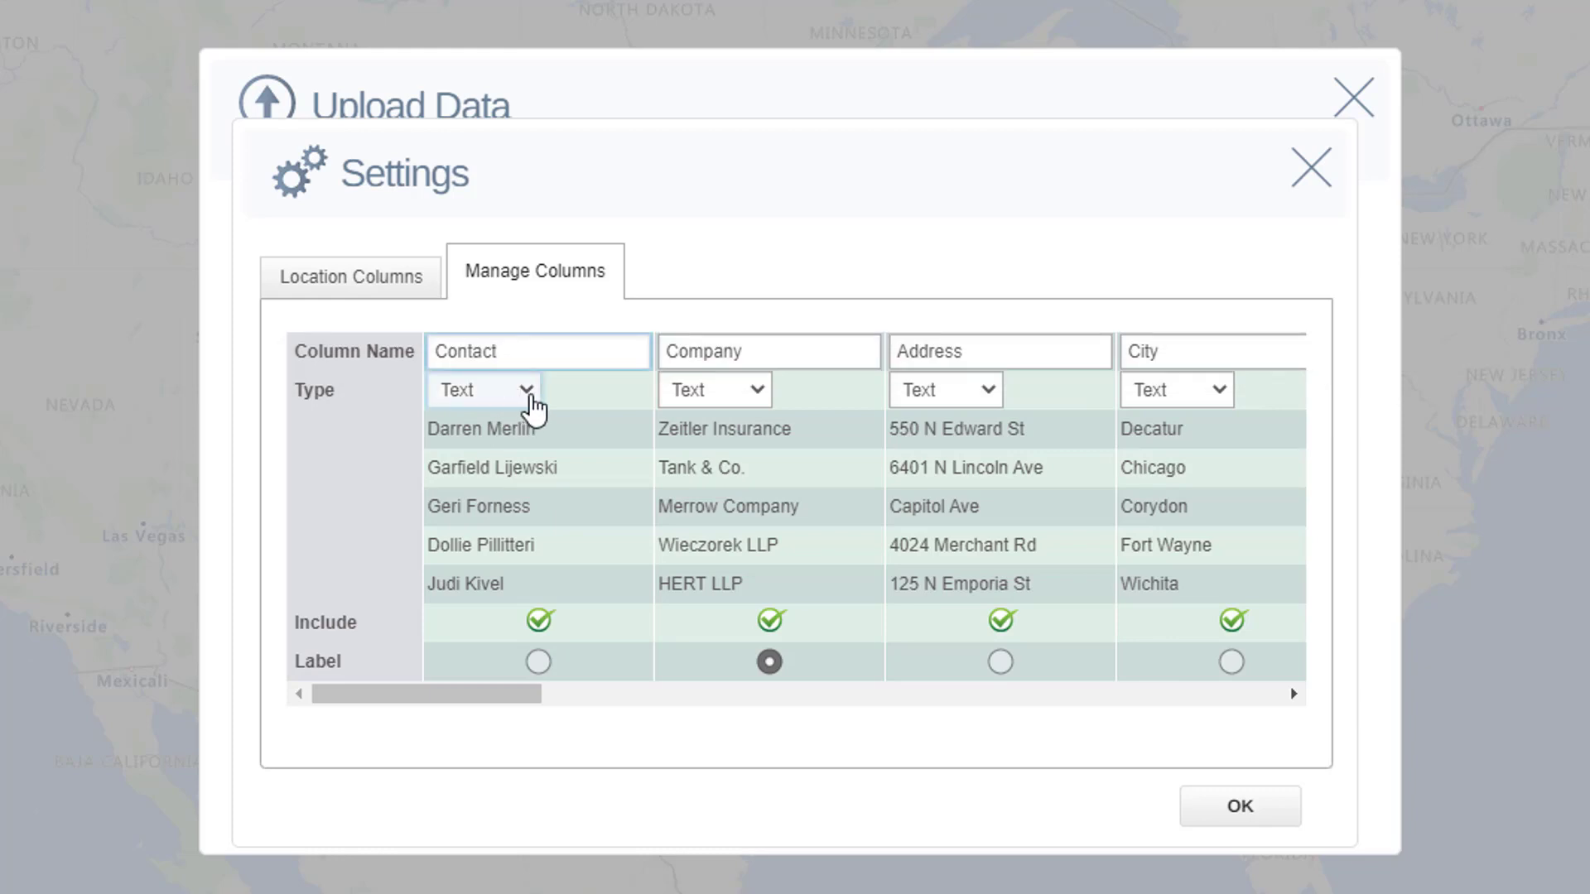
Step: Review the data type options of the Contact and Value columns and the location columns, and accept the upload settings
{"action": "left_click", "coordinate": [528, 396]}
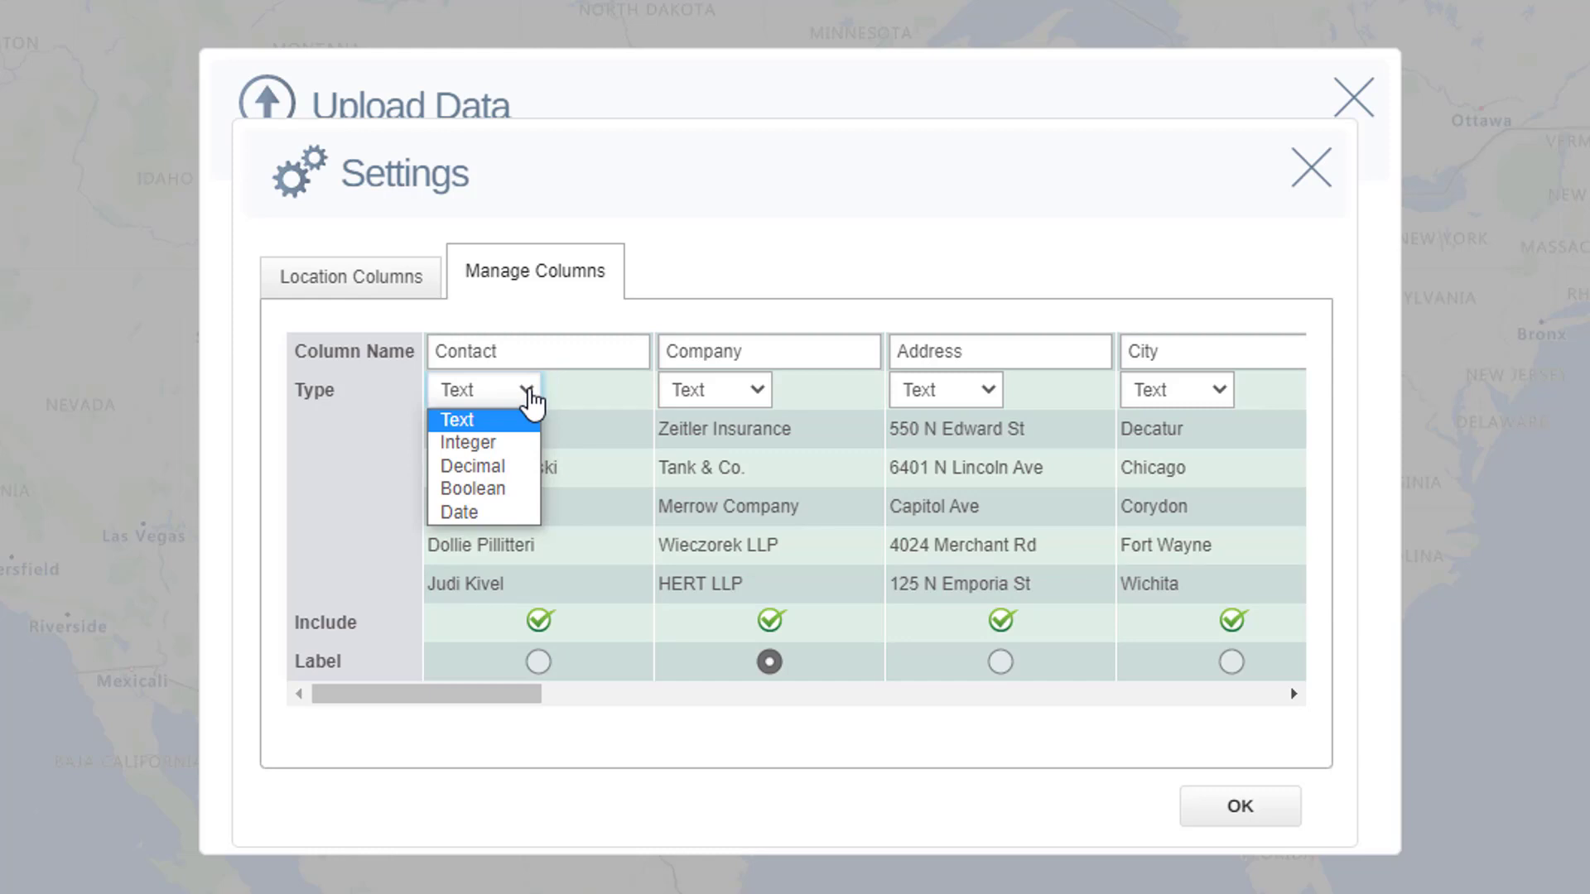
{"action": "left_click_drag", "start_coordinate": [367, 696], "coordinate": [959, 735]}
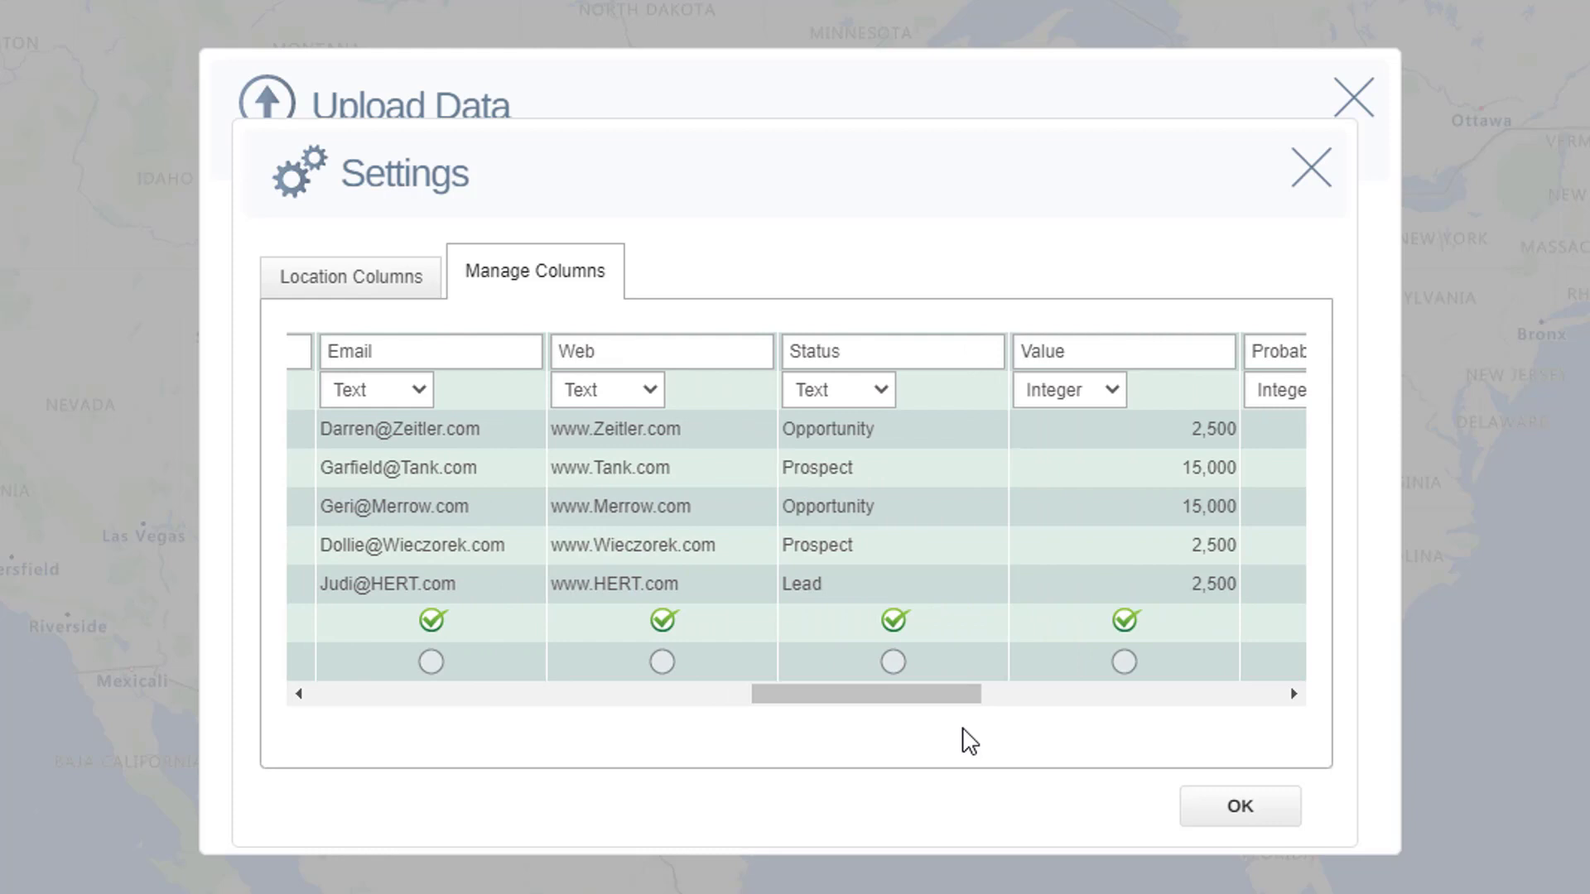
{"action": "left_click", "coordinate": [1093, 398]}
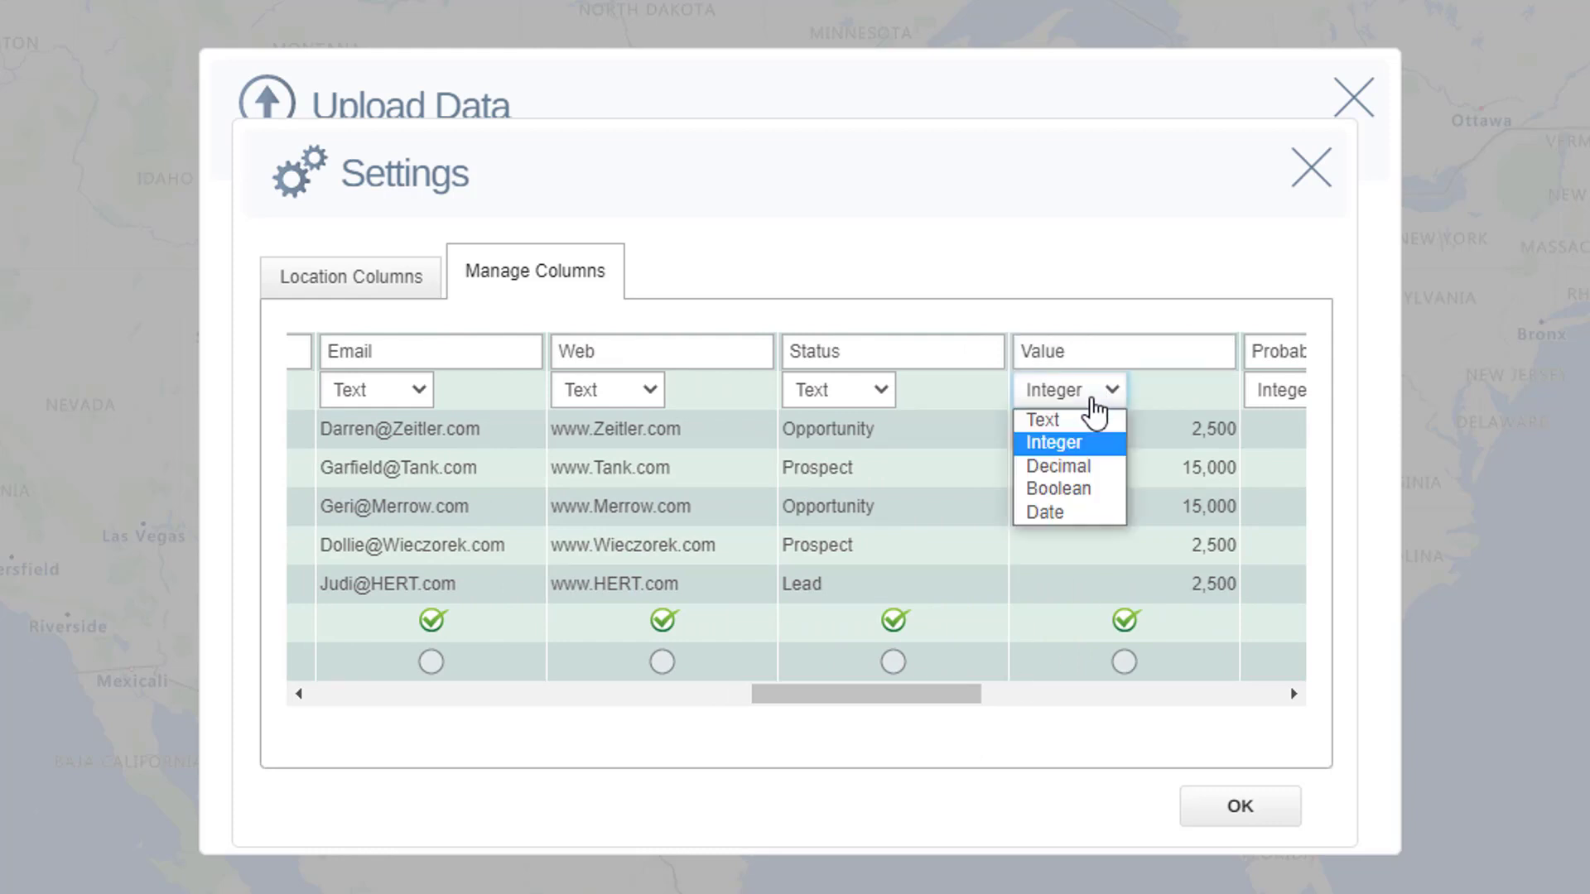
{"action": "left_click", "coordinate": [1101, 404]}
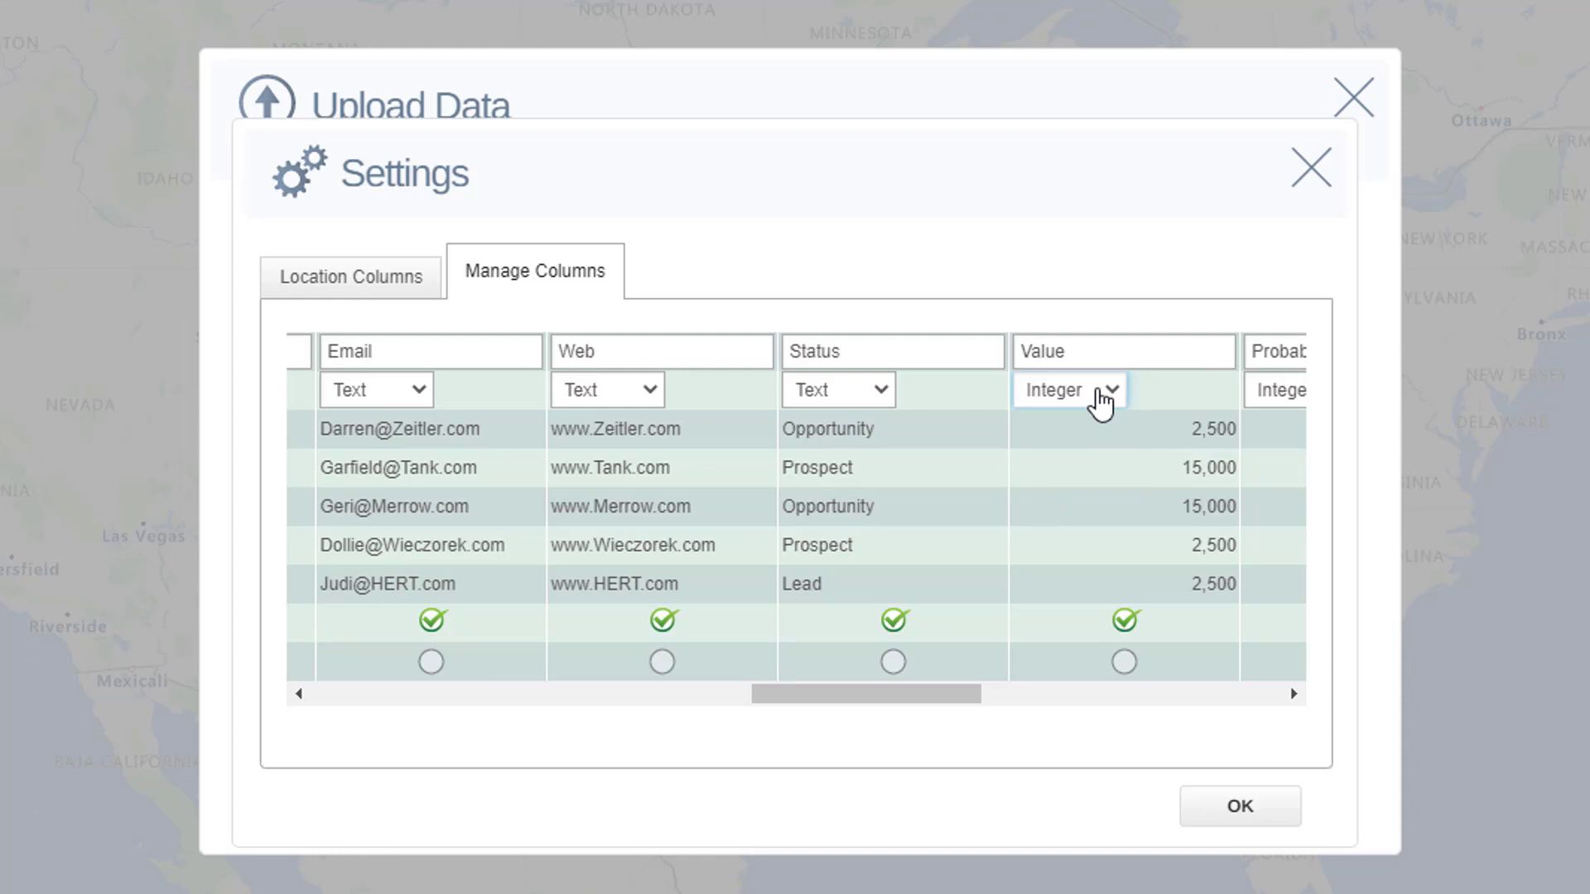
{"action": "left_click_drag", "start_coordinate": [900, 694], "coordinate": [564, 721]}
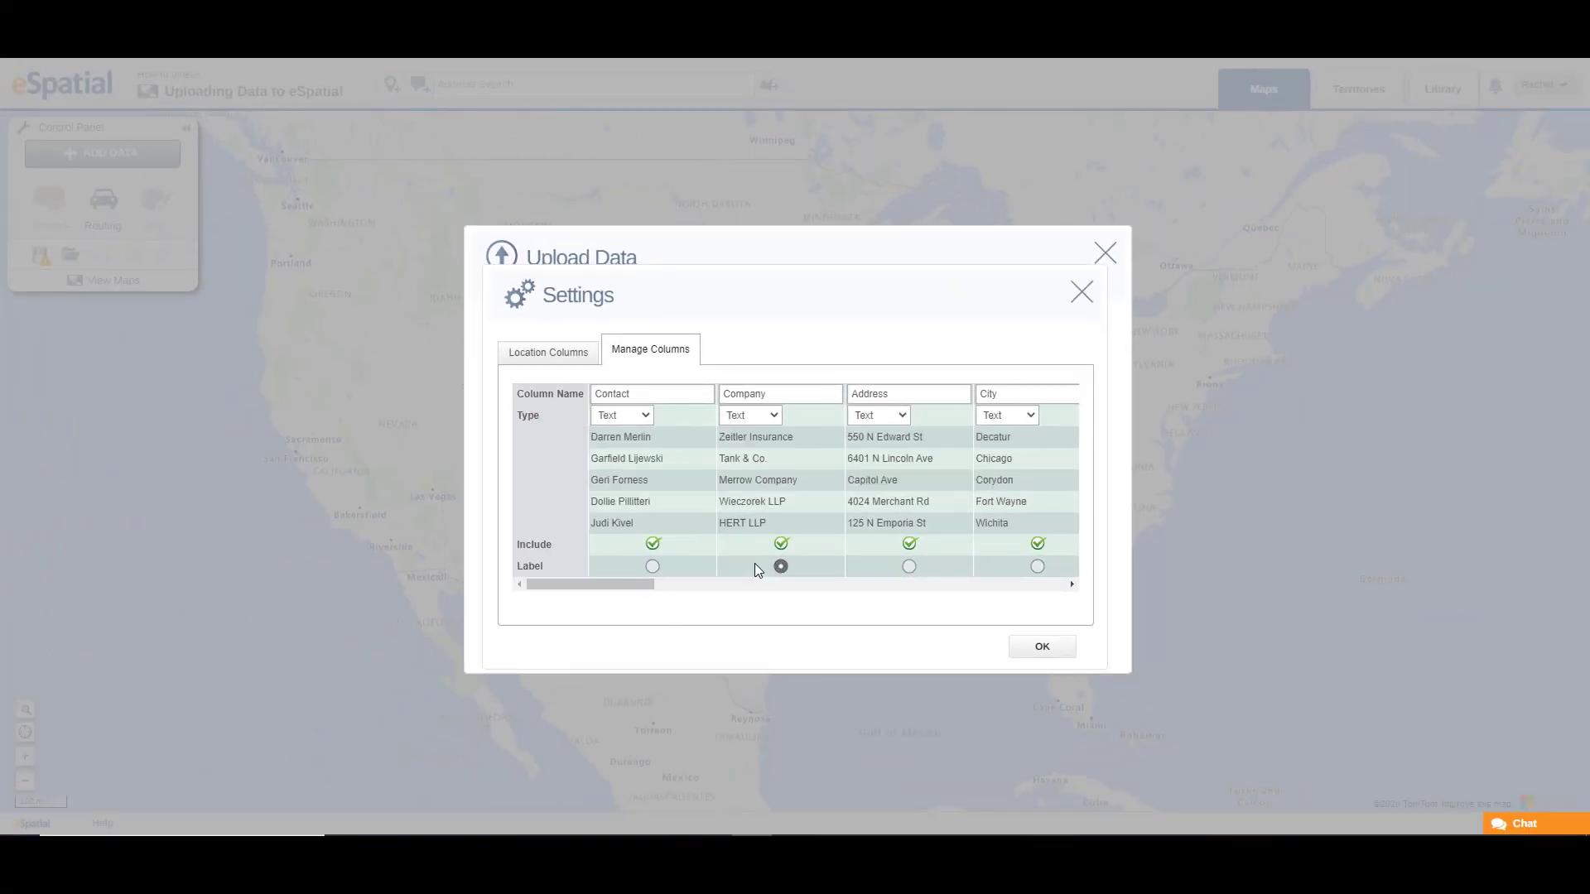
{"action": "left_click", "coordinate": [526, 354]}
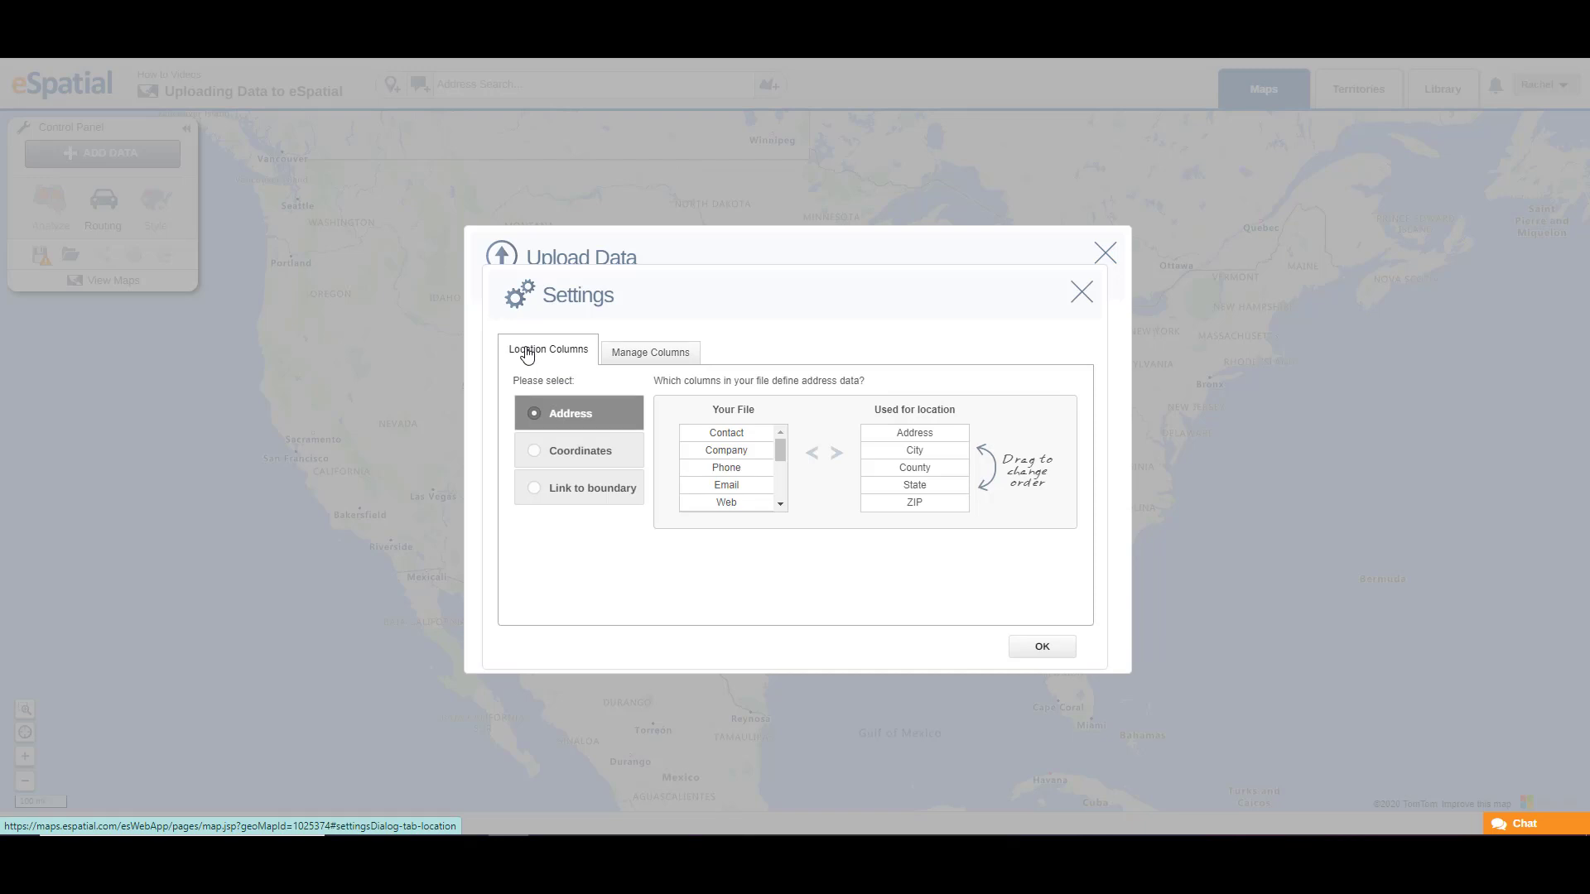
{"action": "left_click", "coordinate": [1042, 648]}
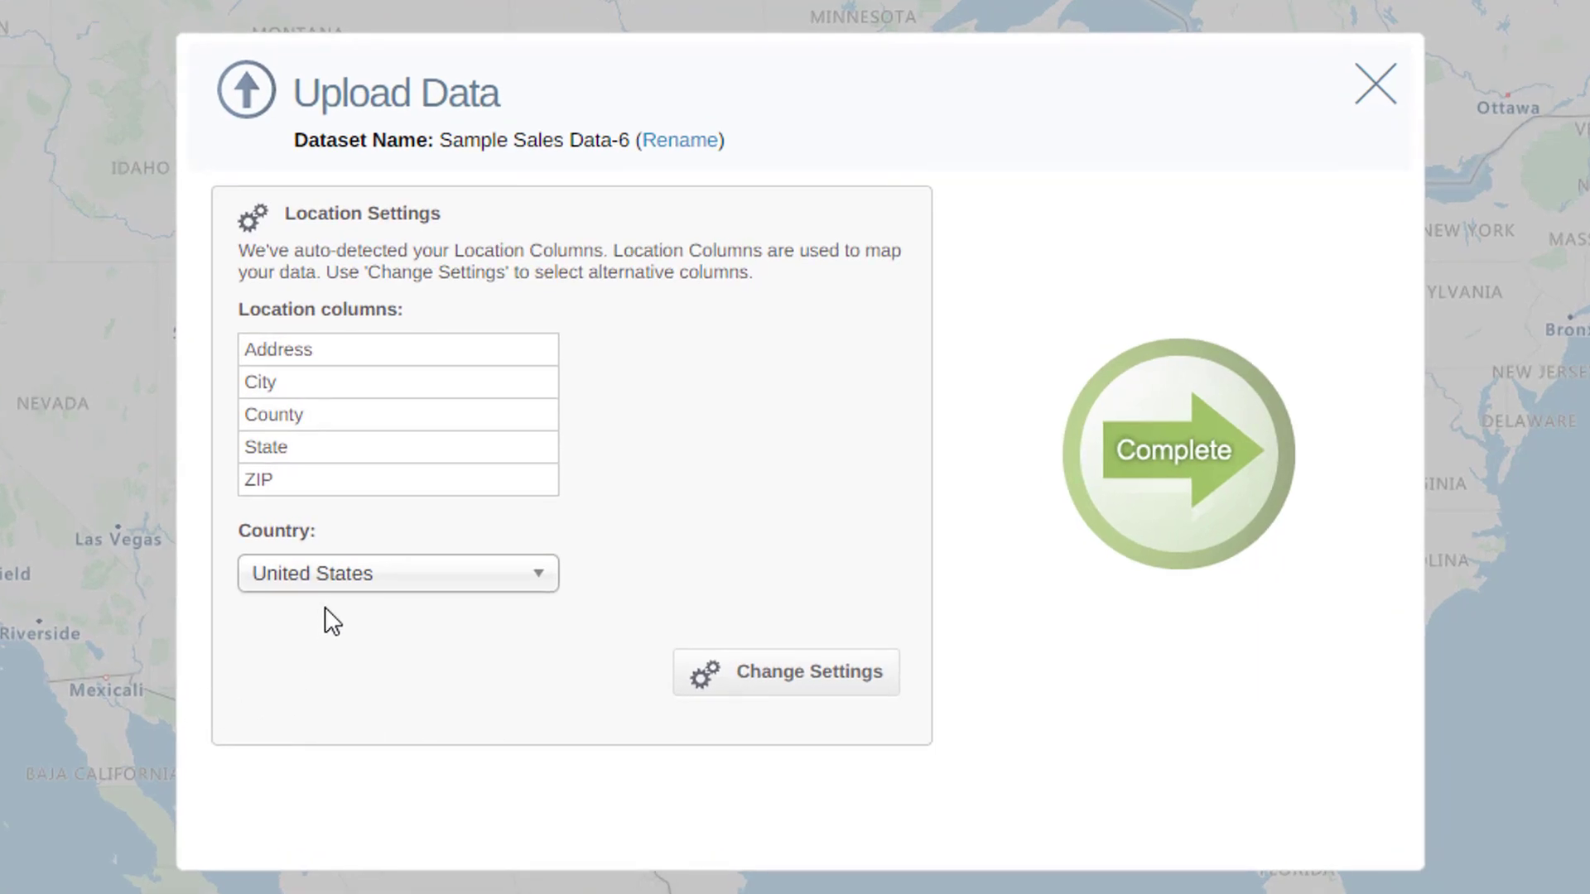
Step: Set the upload's country to Multiple Countries
{"action": "left_click", "coordinate": [336, 578]}
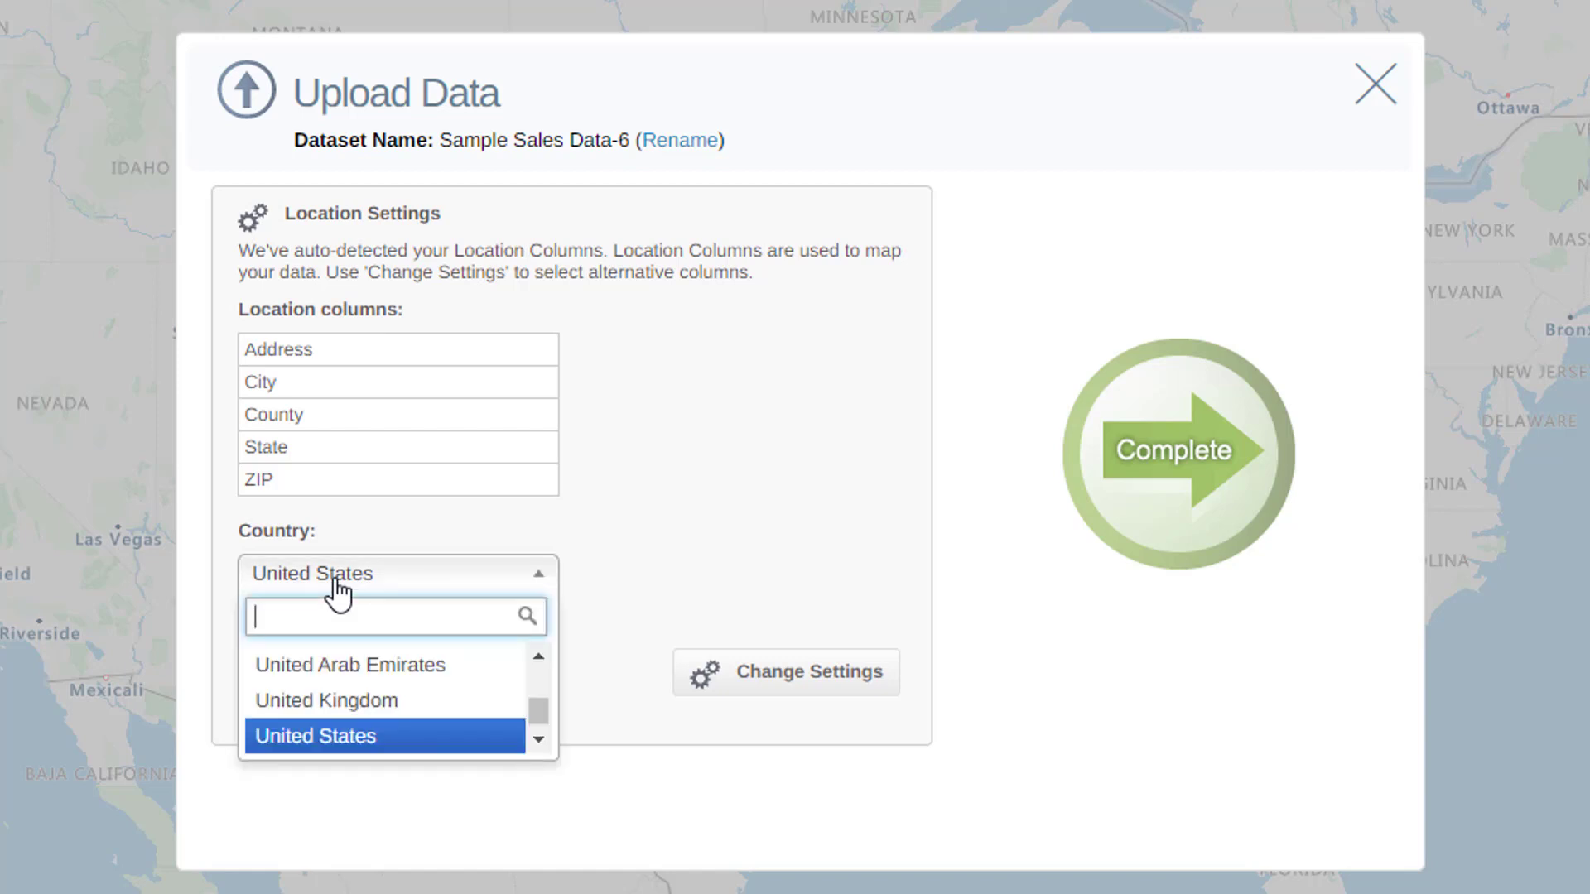
{"action": "type", "text": "mu"}
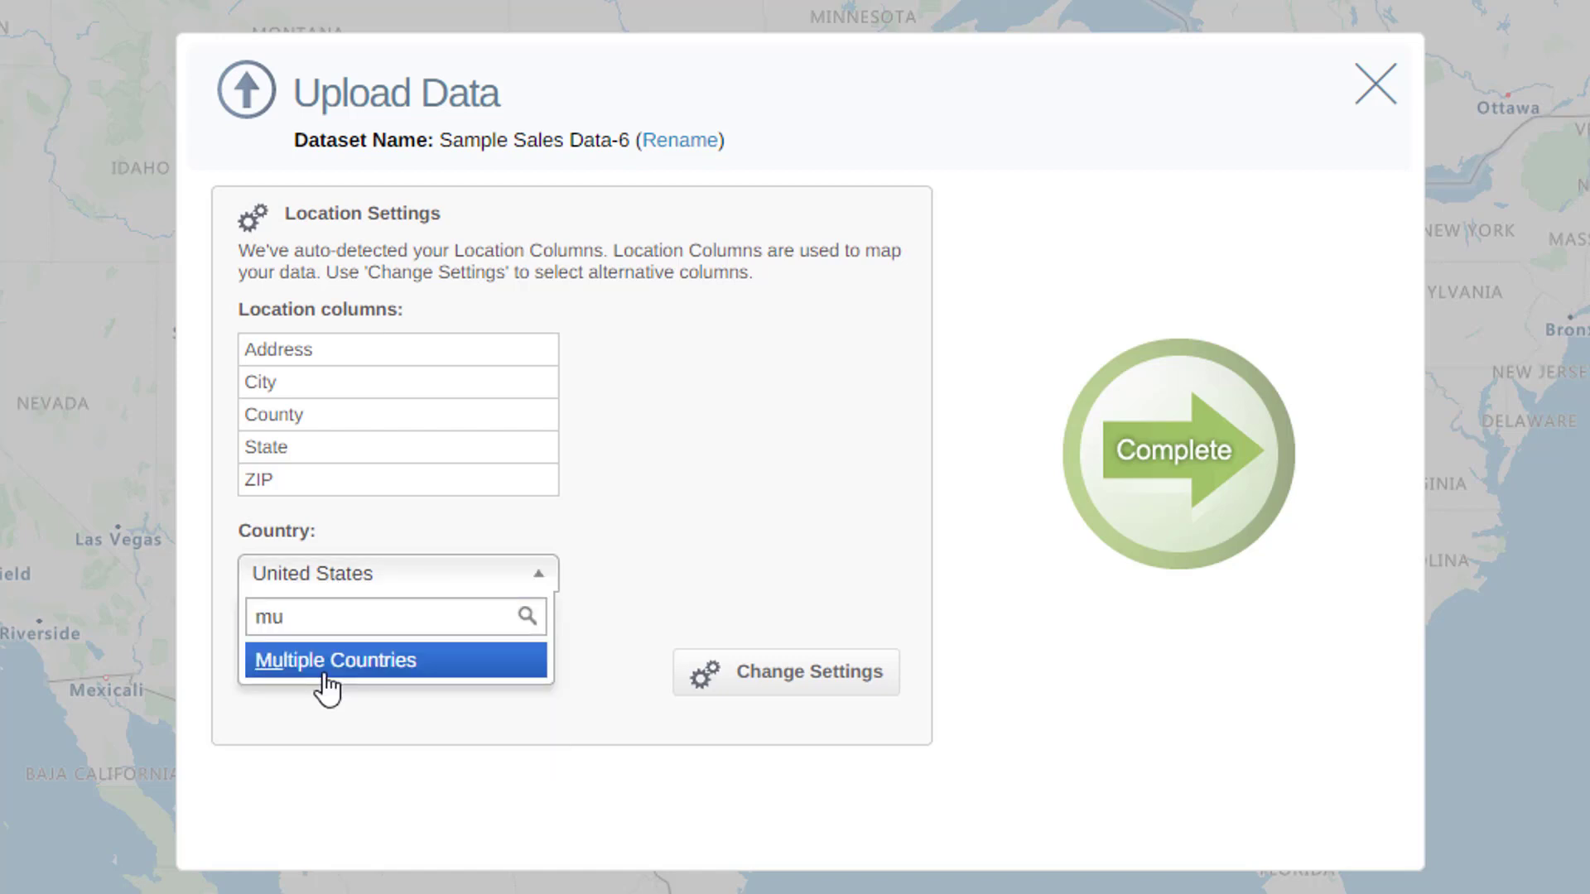
{"action": "left_click", "coordinate": [325, 675]}
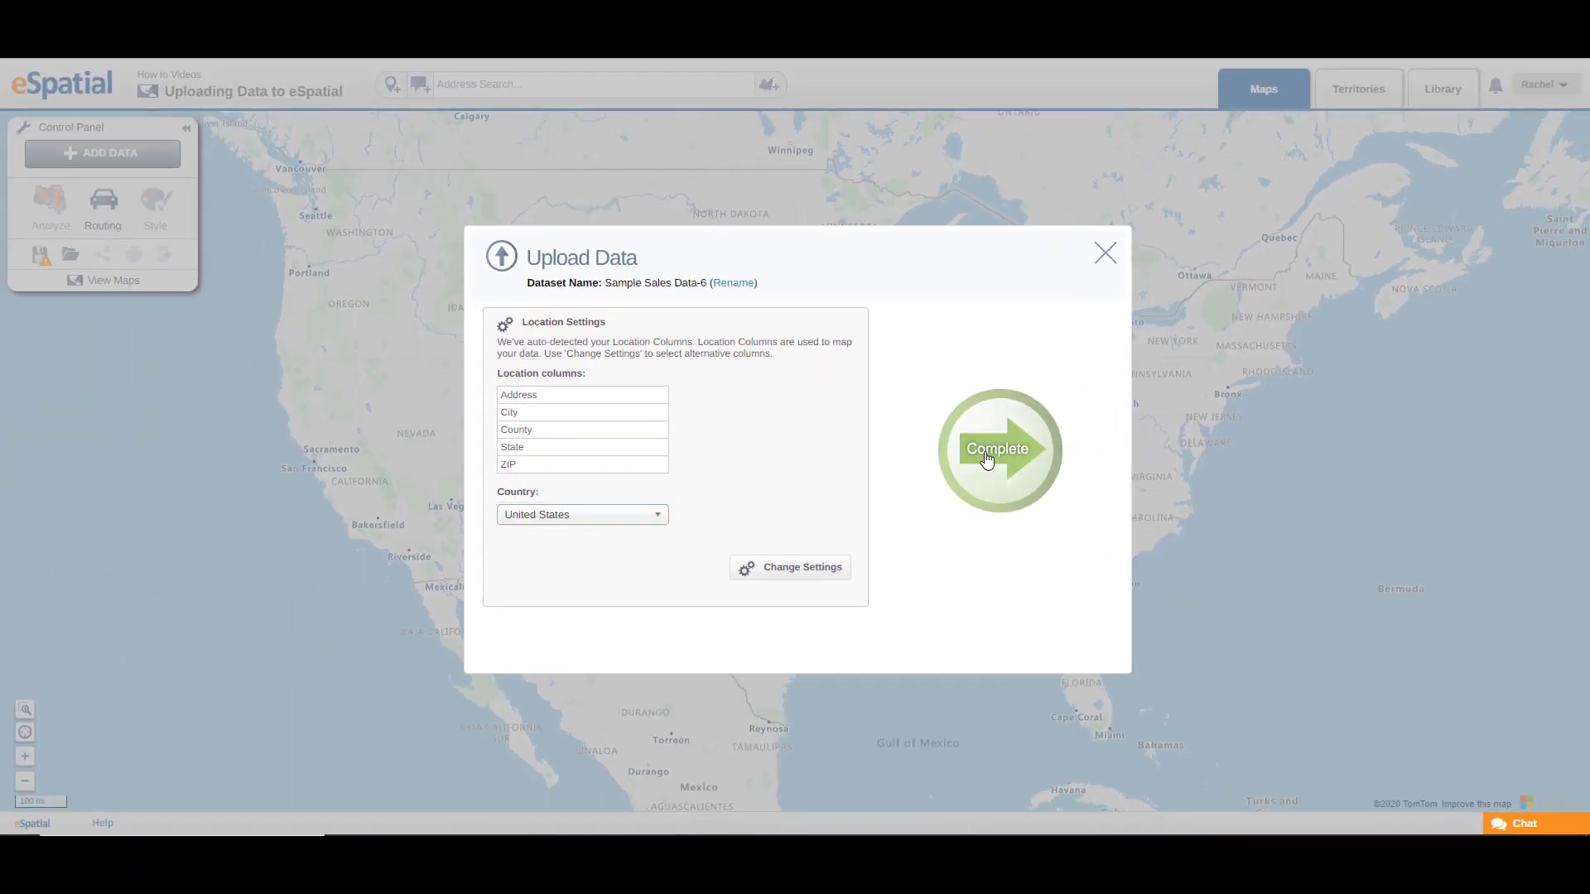
Step: Complete the dataset upload with United States as the country, and return to the map
{"action": "left_click", "coordinate": [986, 457]}
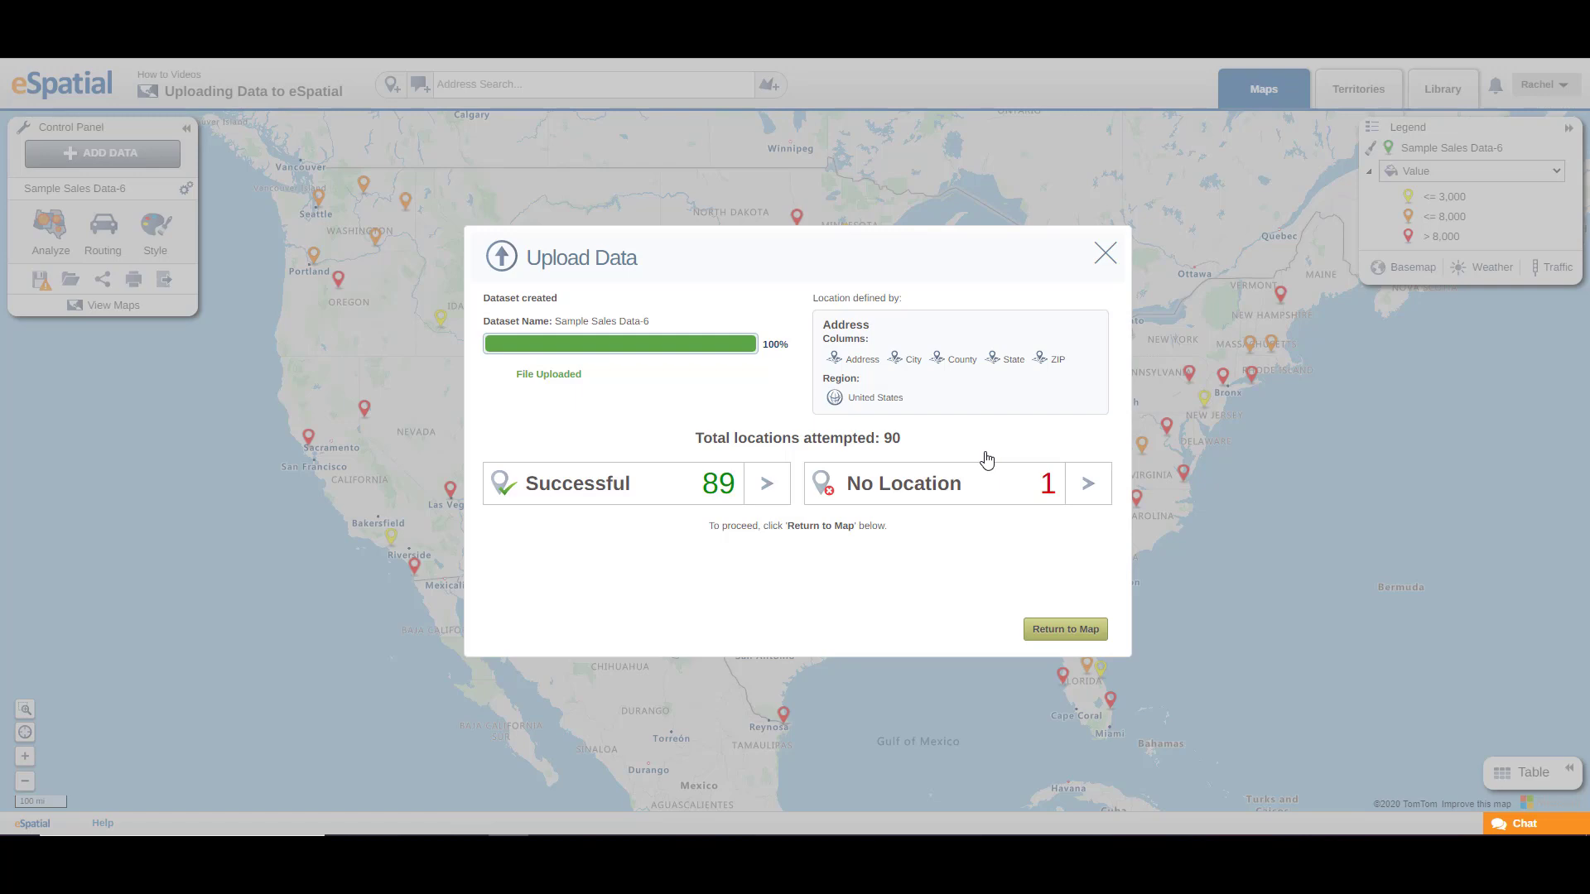
{"action": "left_click", "coordinate": [1037, 628]}
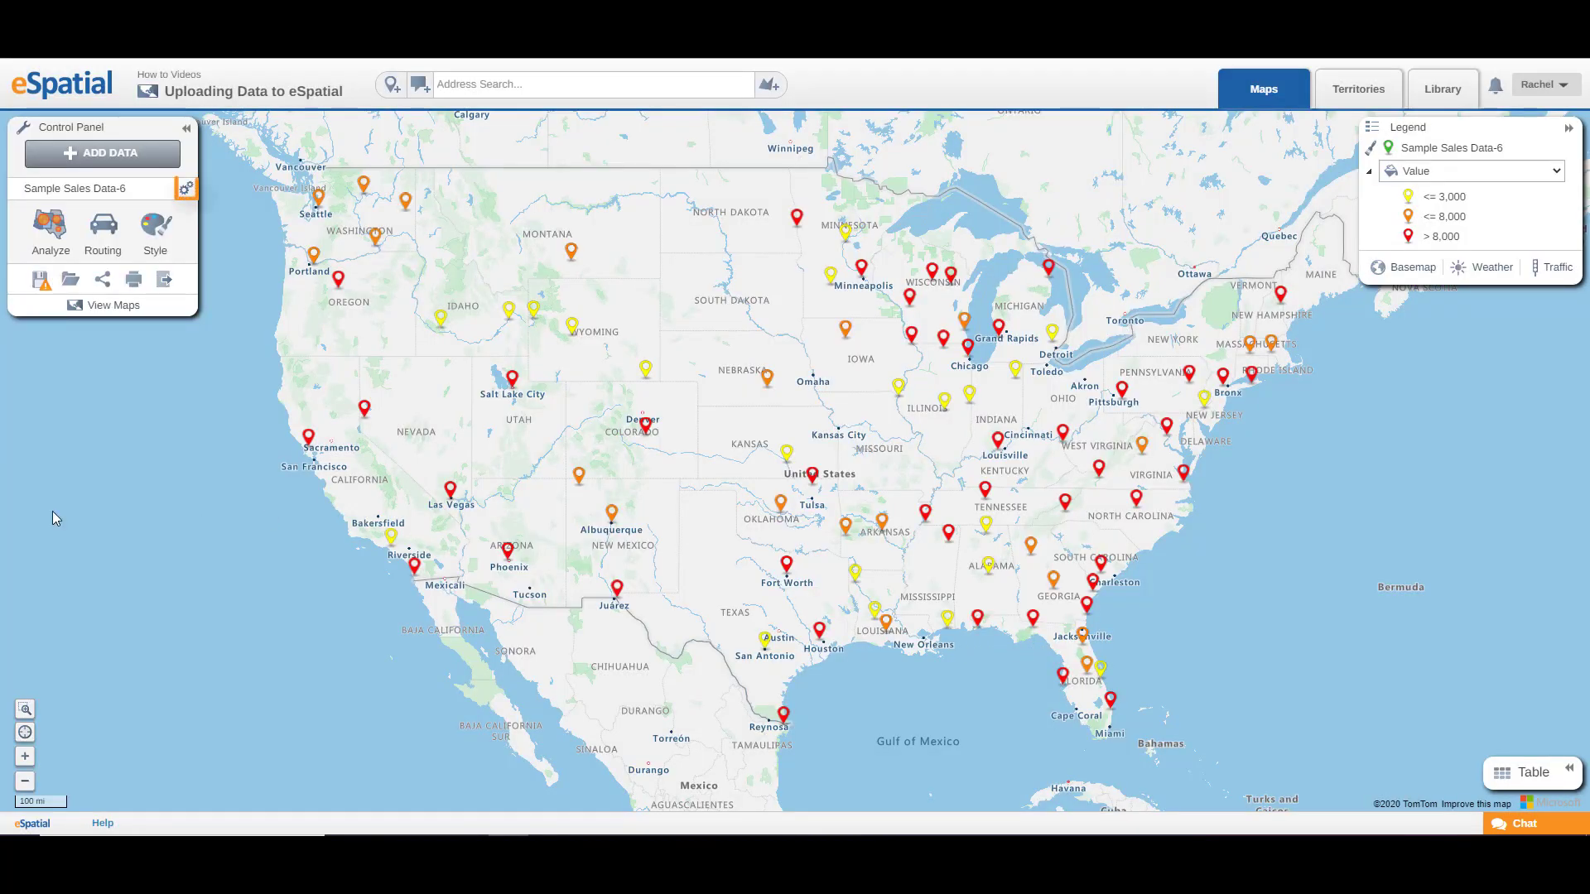
Step: Open the location management summary for the Sample Sales Data-6 dataset
{"action": "left_click", "coordinate": [186, 189]}
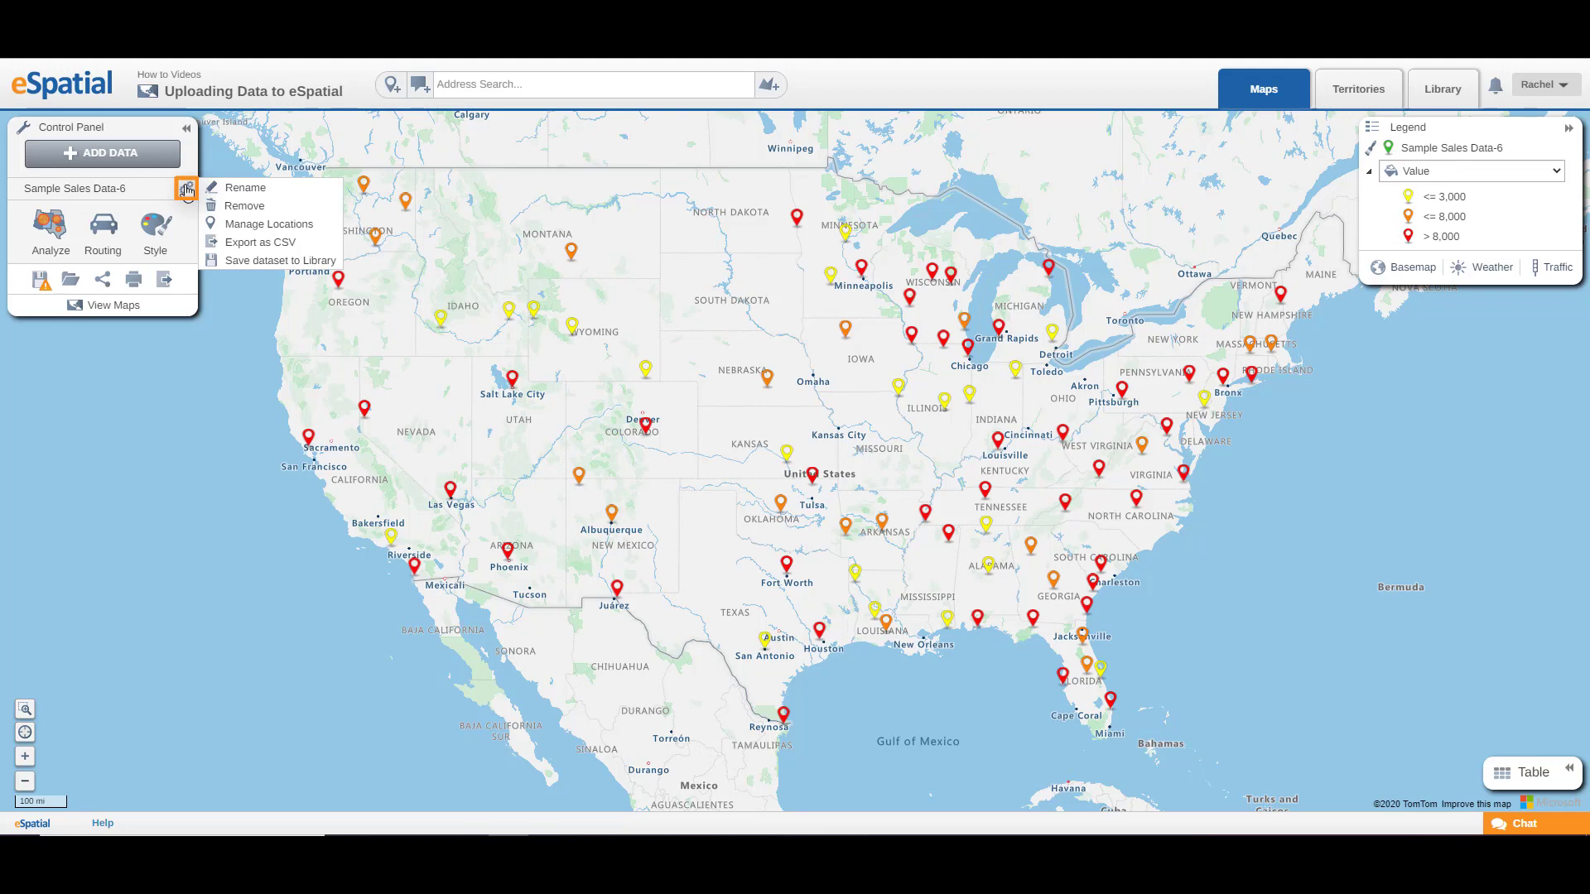
{"action": "left_click", "coordinate": [220, 225]}
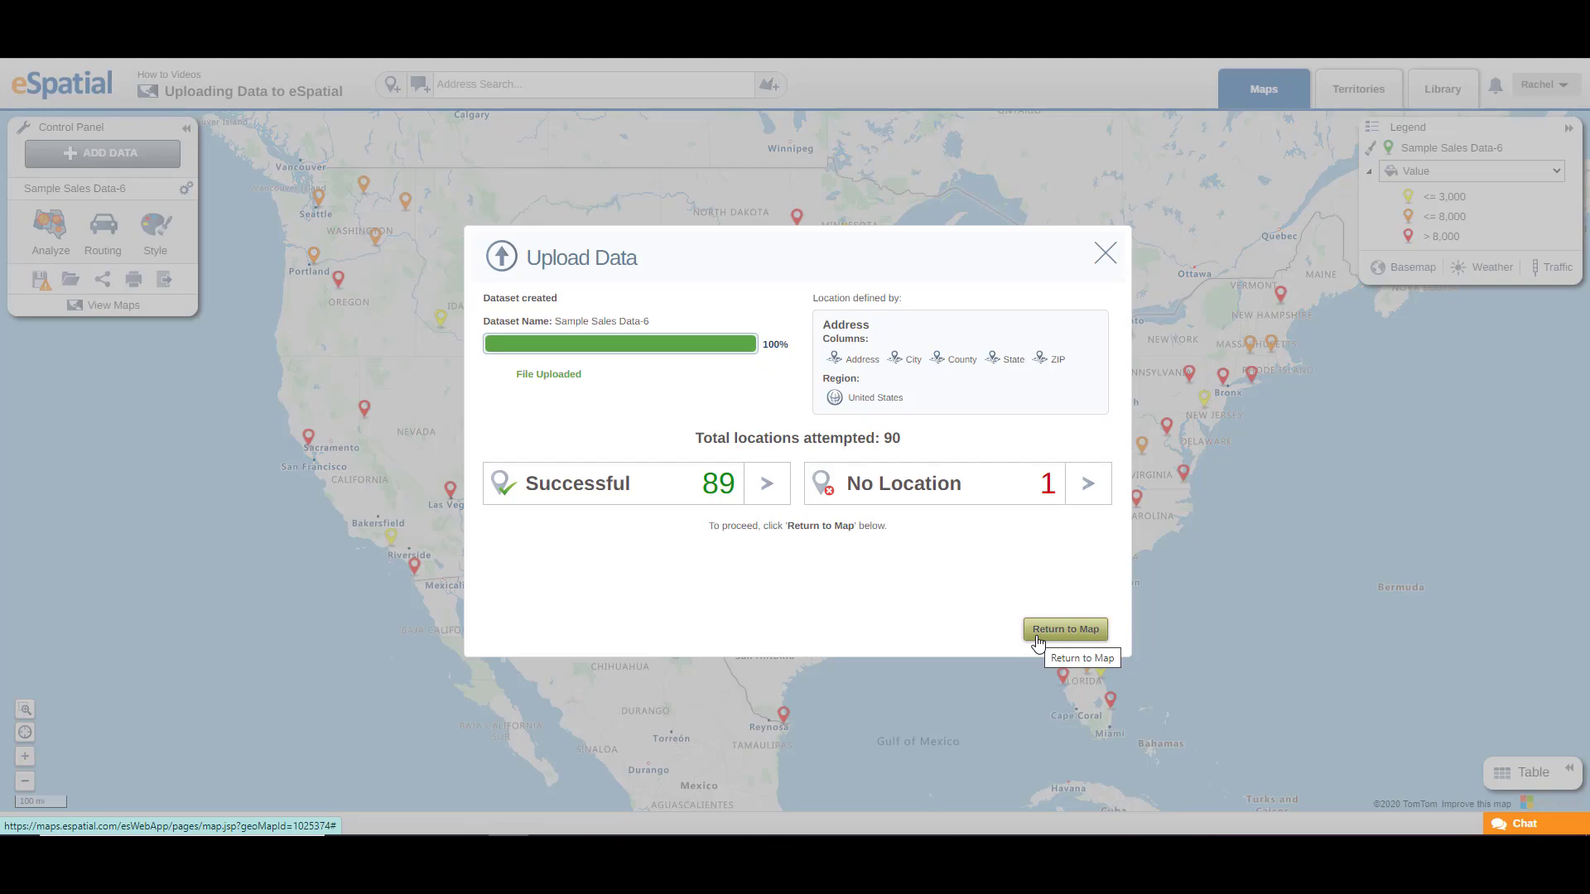
Step: Return to the map and add new data by uploading the Leads file from the Sample folder
{"action": "left_click", "coordinate": [1036, 637]}
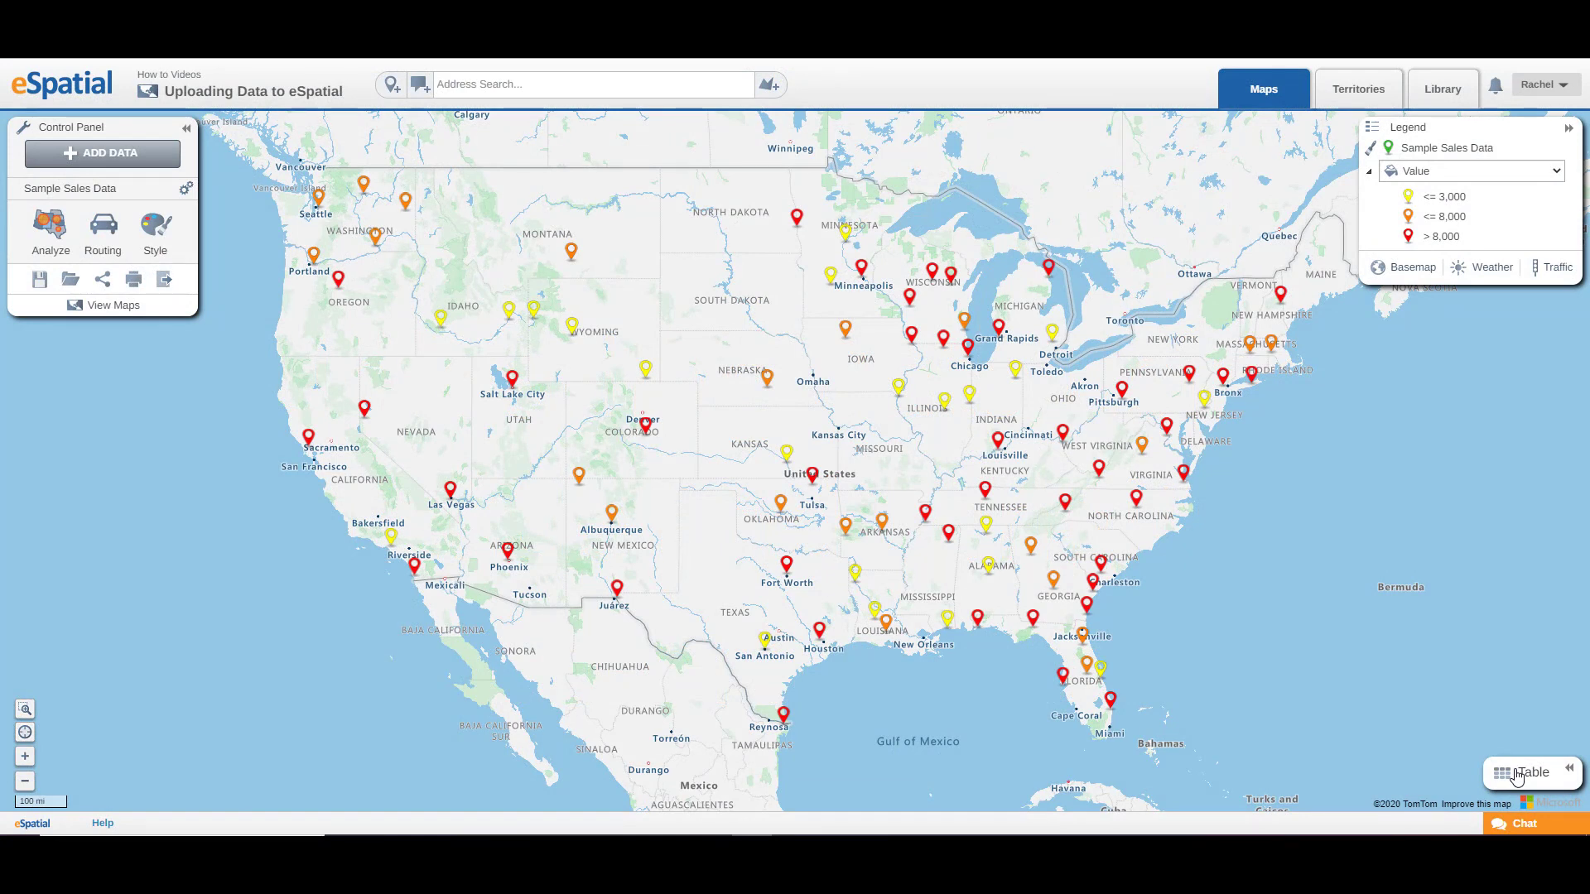
{"action": "left_click", "coordinate": [108, 152]}
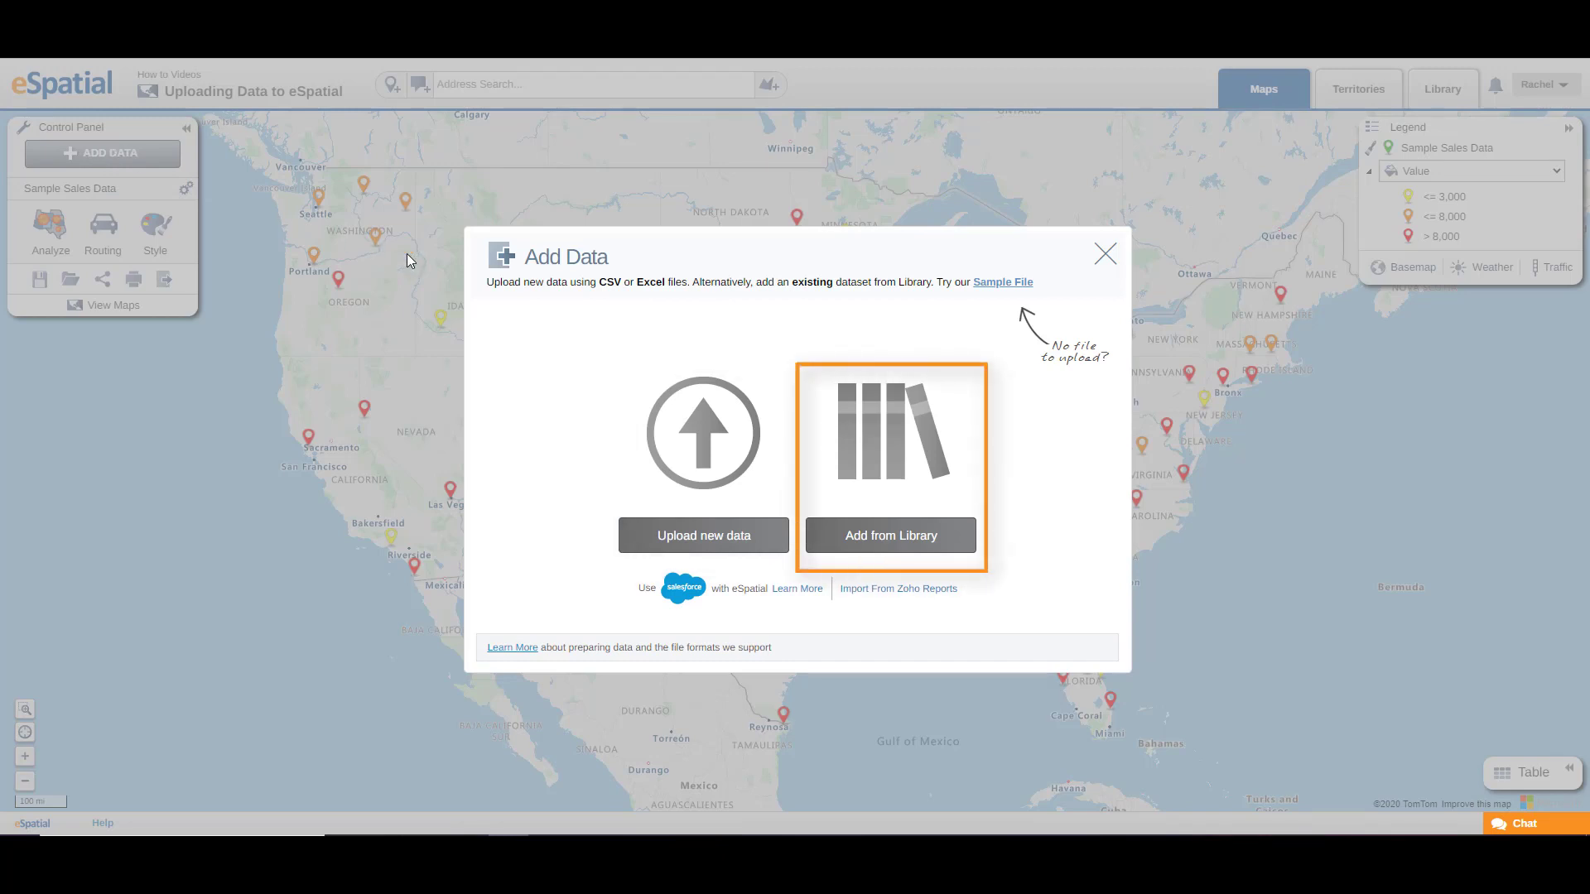
{"action": "left_click", "coordinate": [689, 538]}
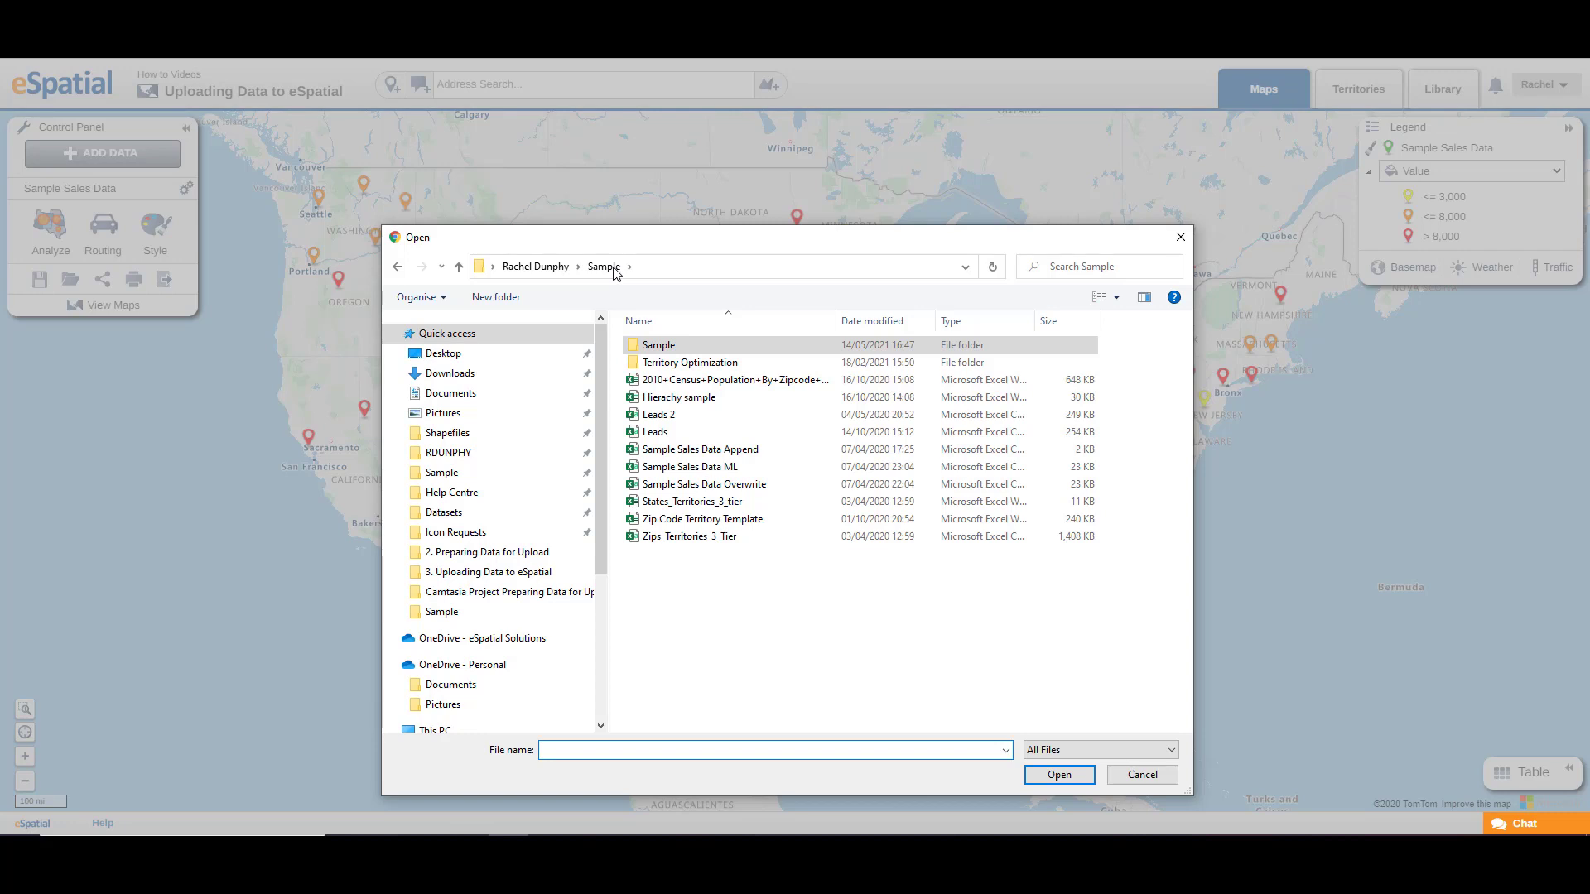
{"action": "double_click", "coordinate": [655, 431]}
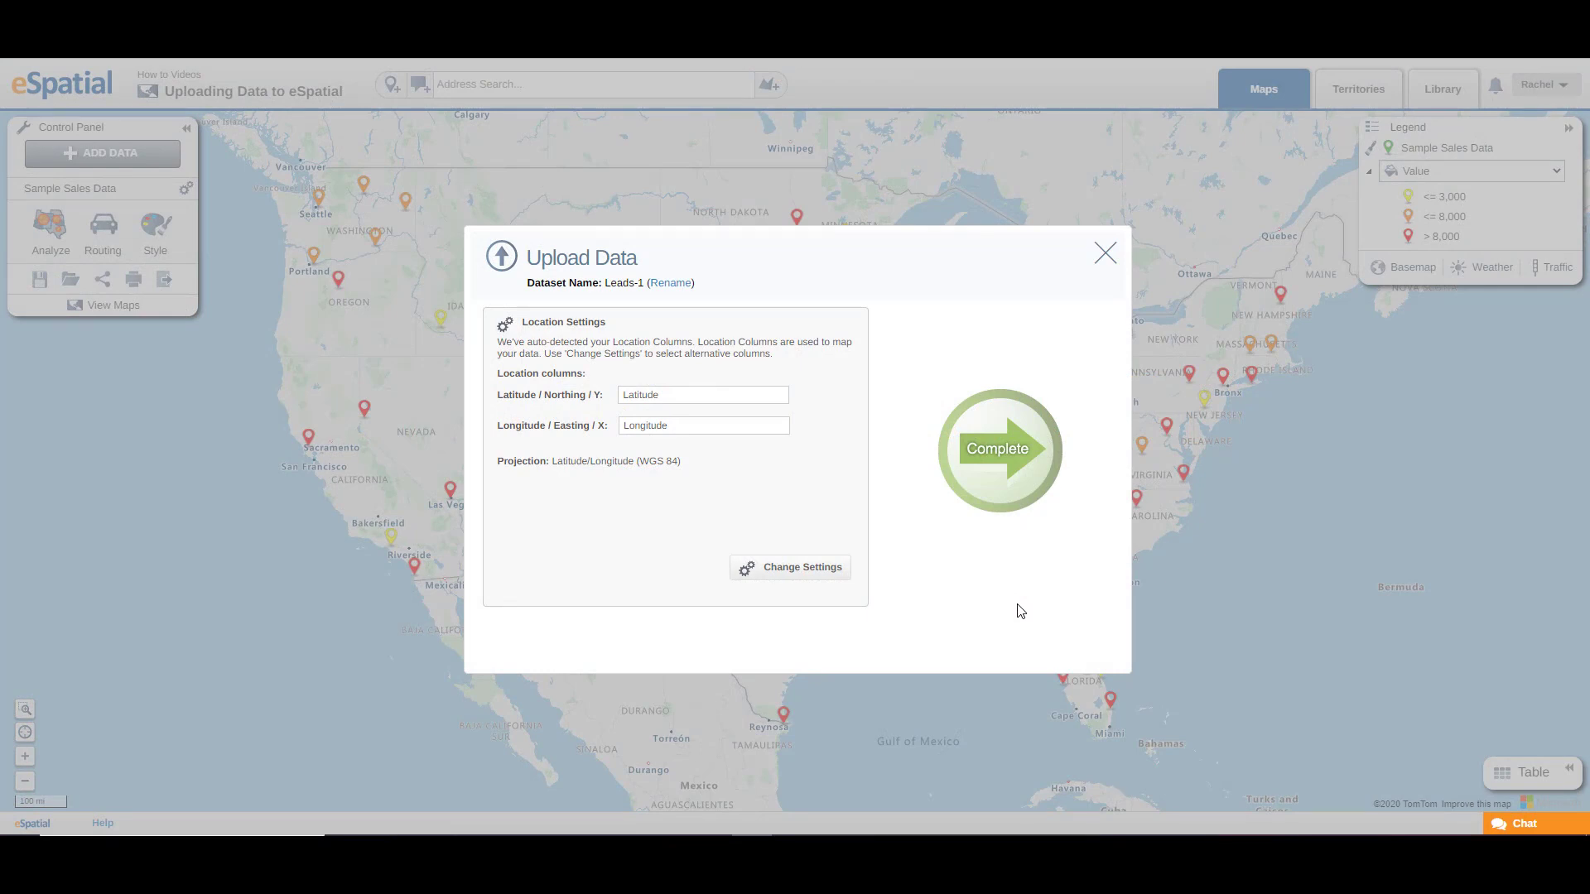
Step: Review the Leads upload's latitude column options, set the projection to 4326 - Latitude/Longitude (WGS 84), and accept the location settings
{"action": "left_click", "coordinate": [793, 567]}
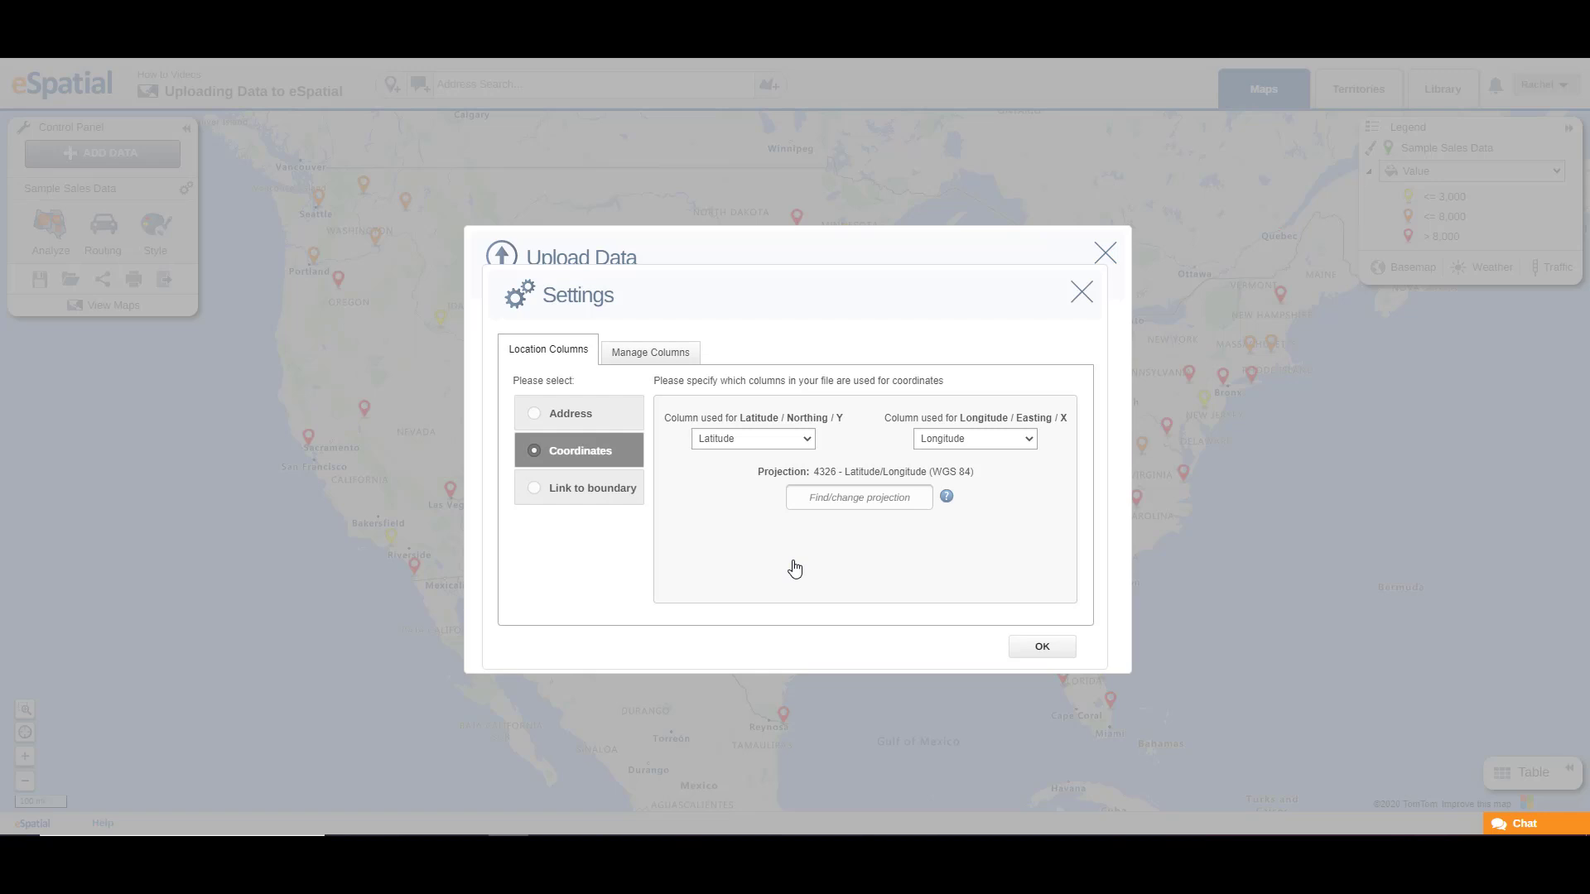
{"action": "left_click", "coordinate": [783, 445]}
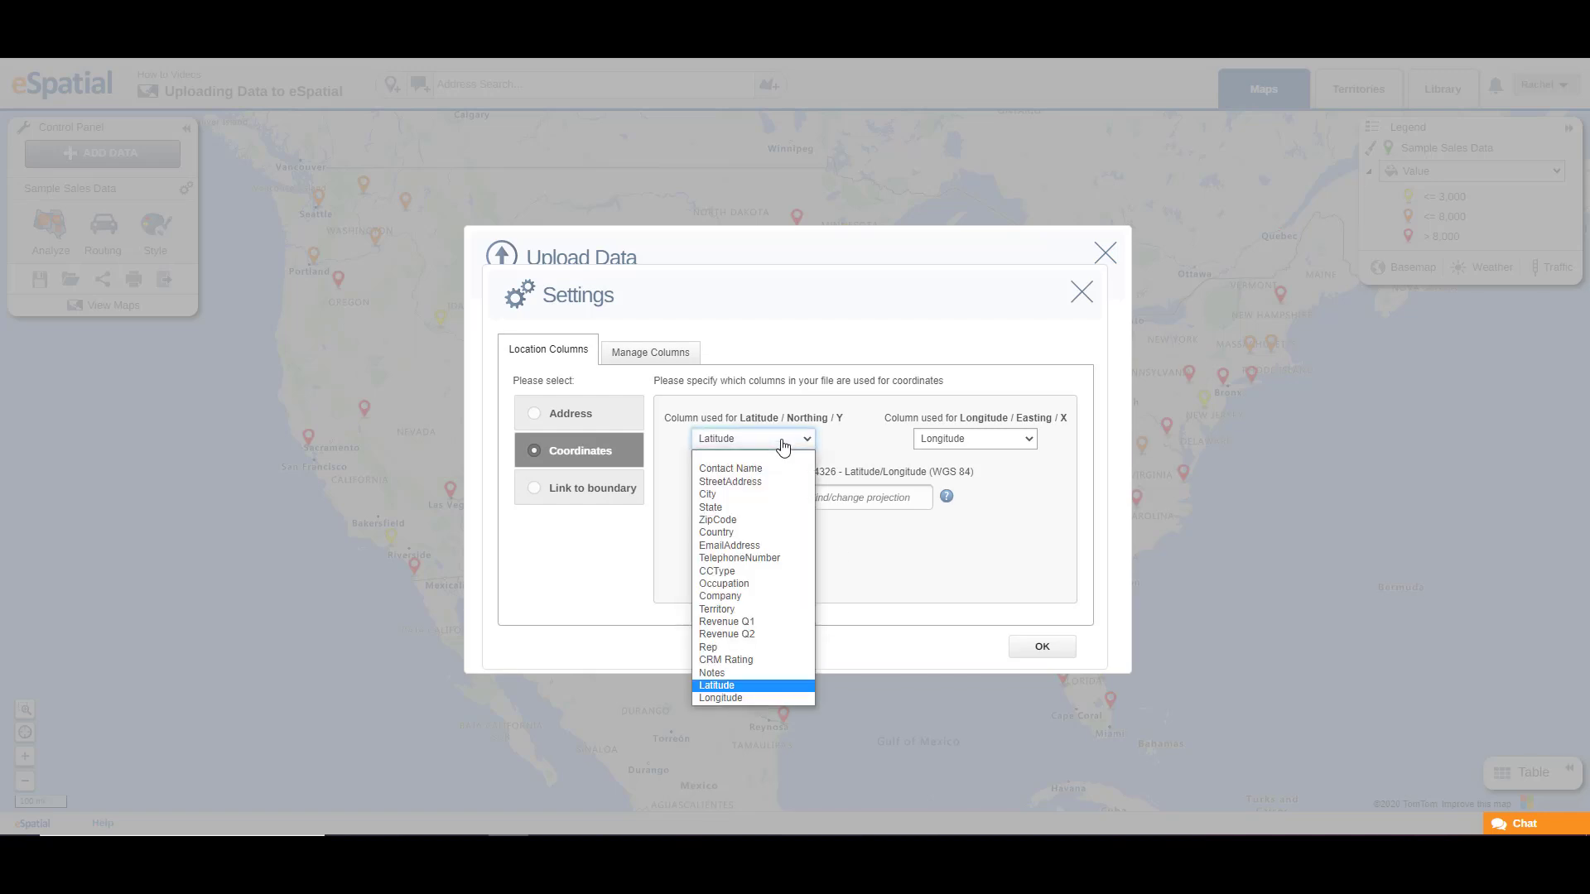
{"action": "left_click", "coordinate": [782, 445]}
{"action": "left_click", "coordinate": [856, 496]}
{"action": "type", "text": "ws"}
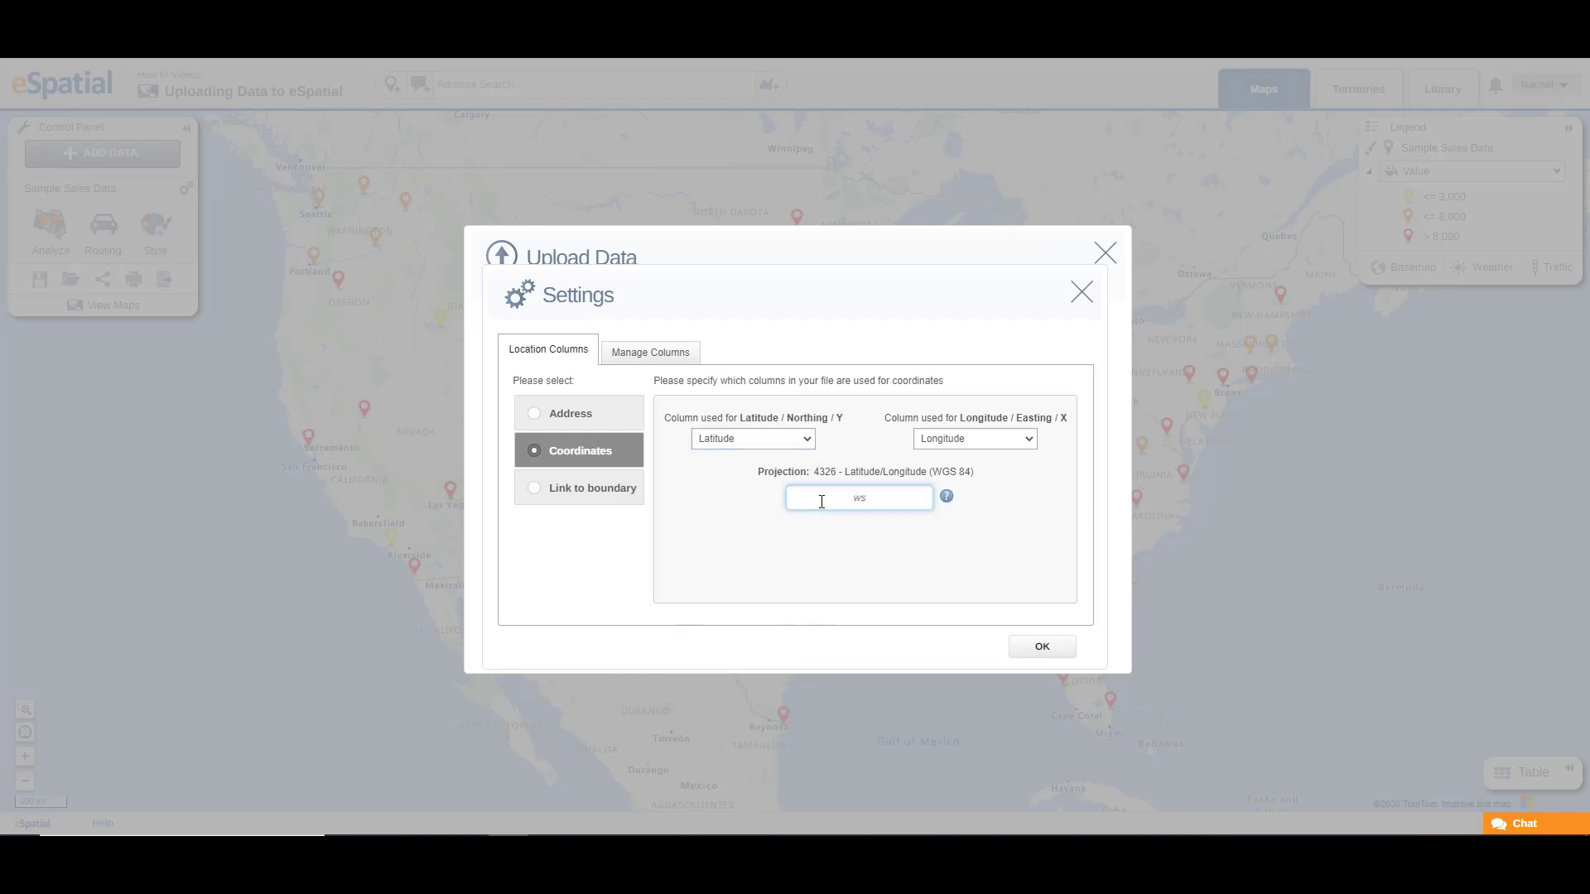
{"action": "key", "text": "BackSpace"}
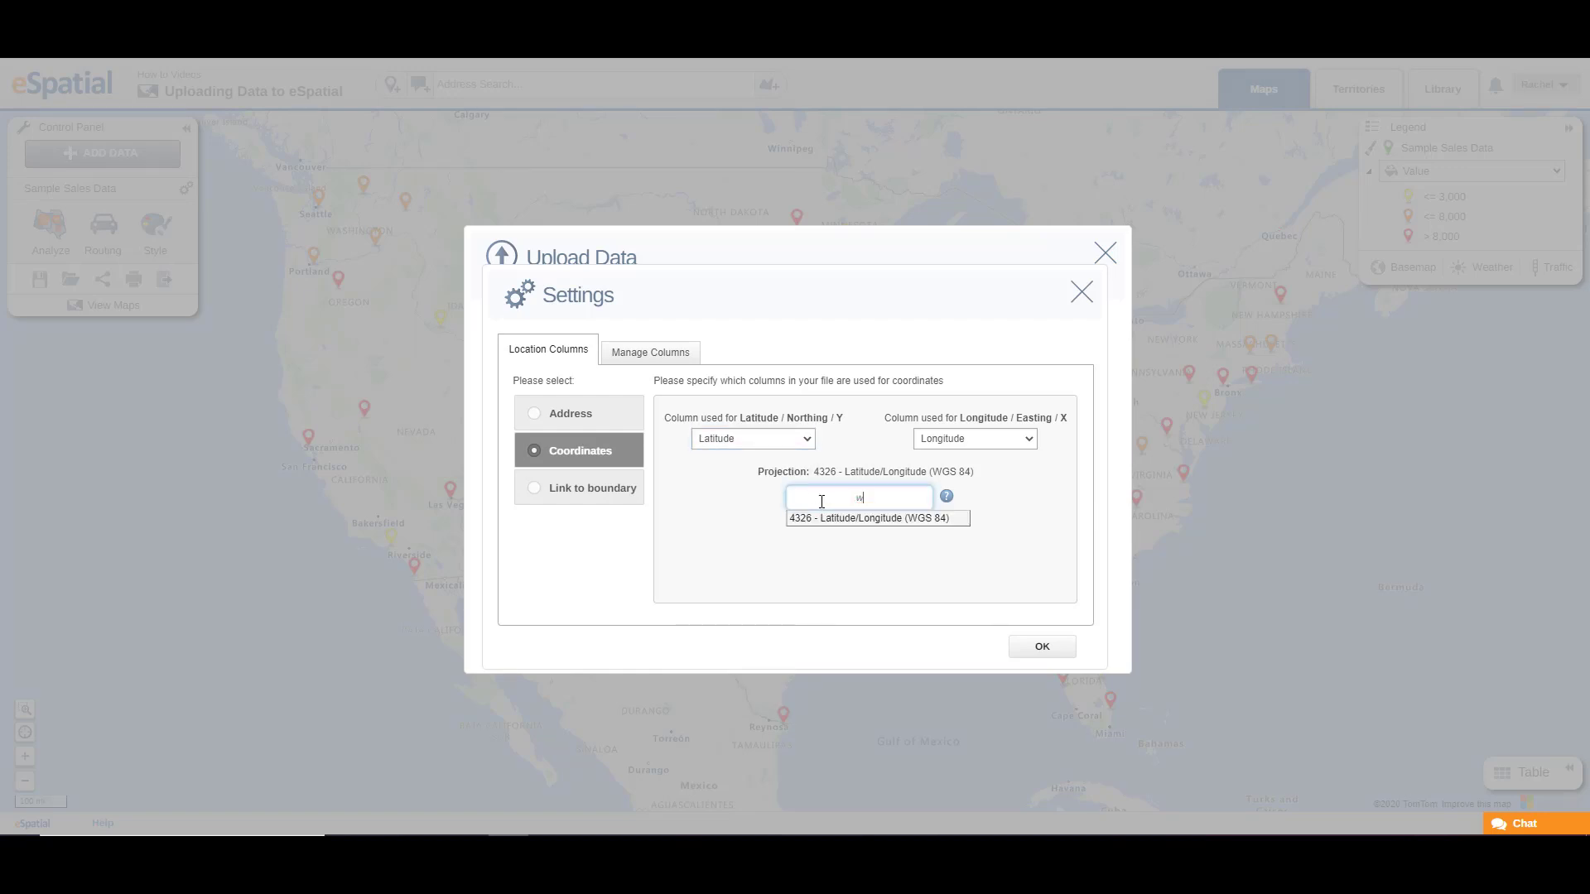
{"action": "left_click", "coordinate": [823, 518]}
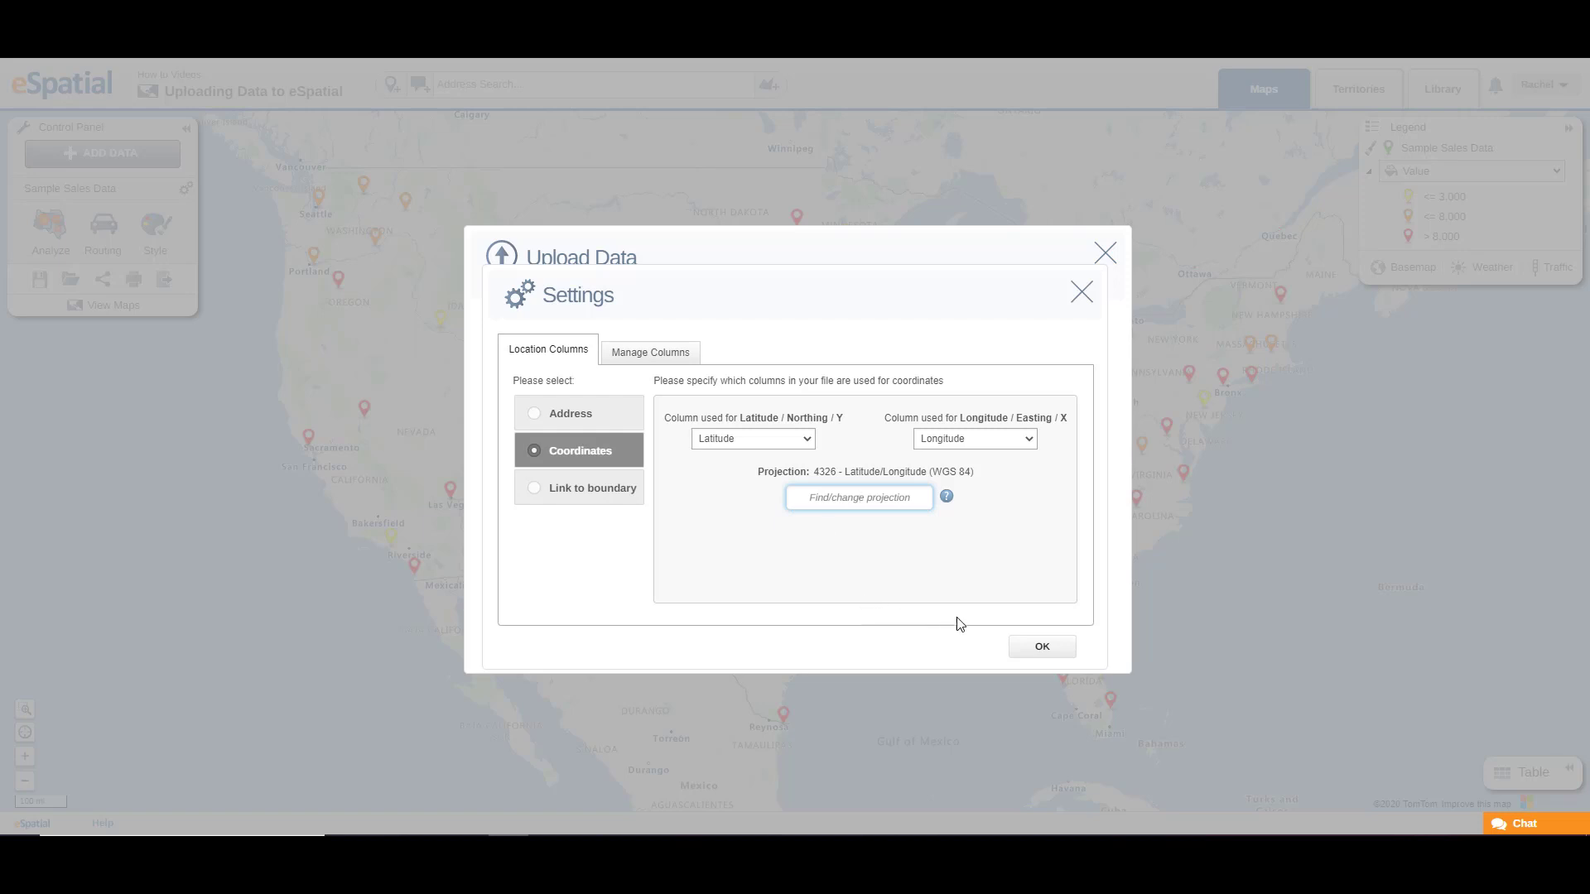
{"action": "left_click", "coordinate": [1042, 647]}
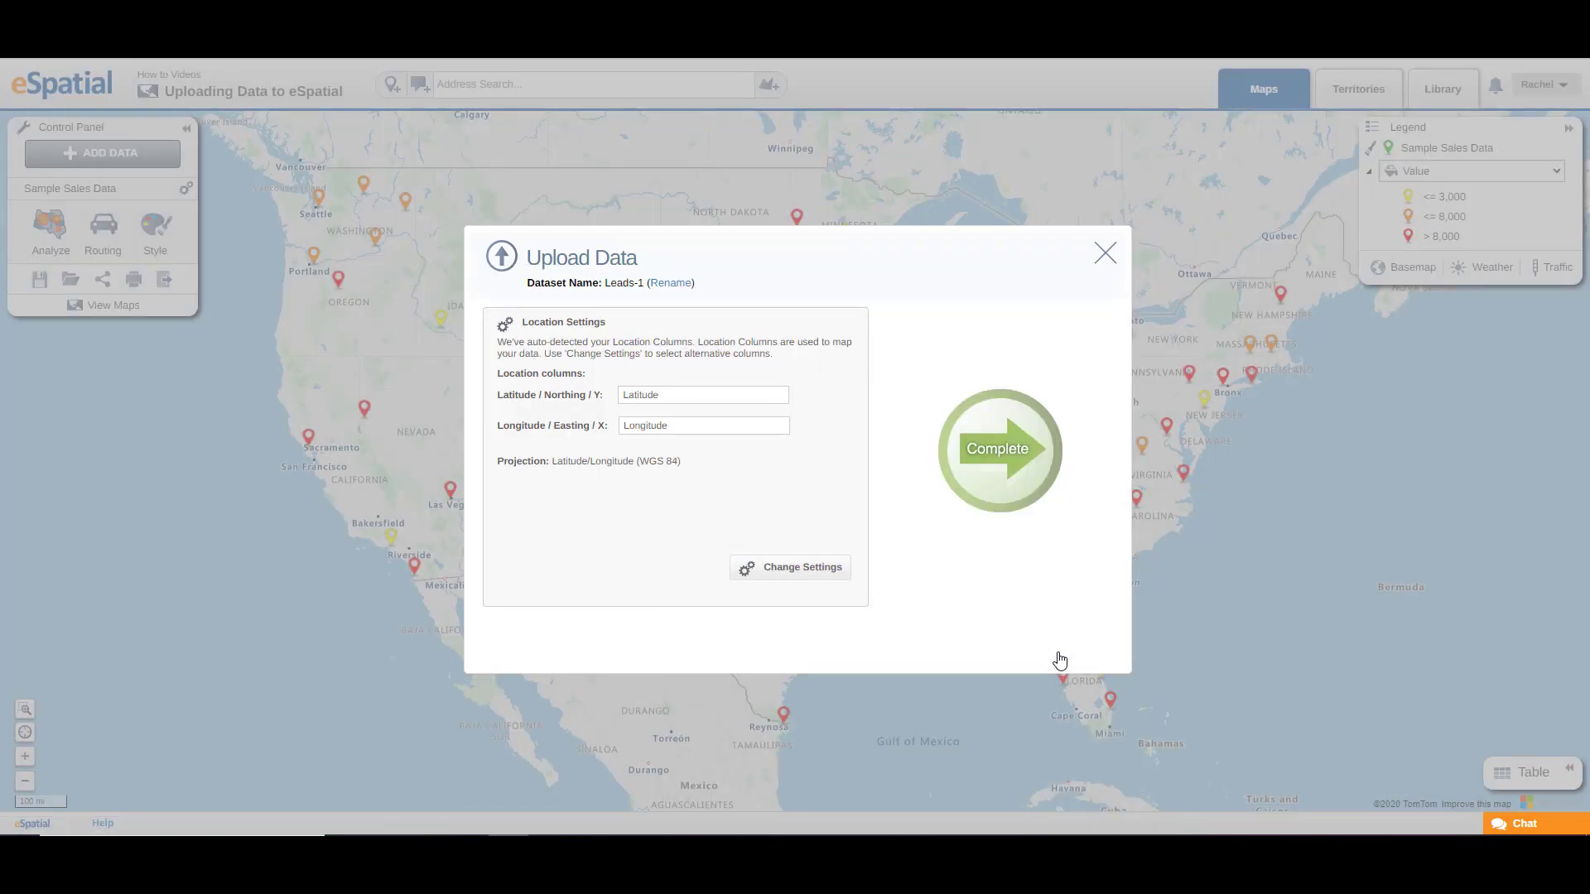
Step: Complete the Leads dataset upload using the Latitude and Longitude columns, and return to the map
{"action": "left_click", "coordinate": [991, 478]}
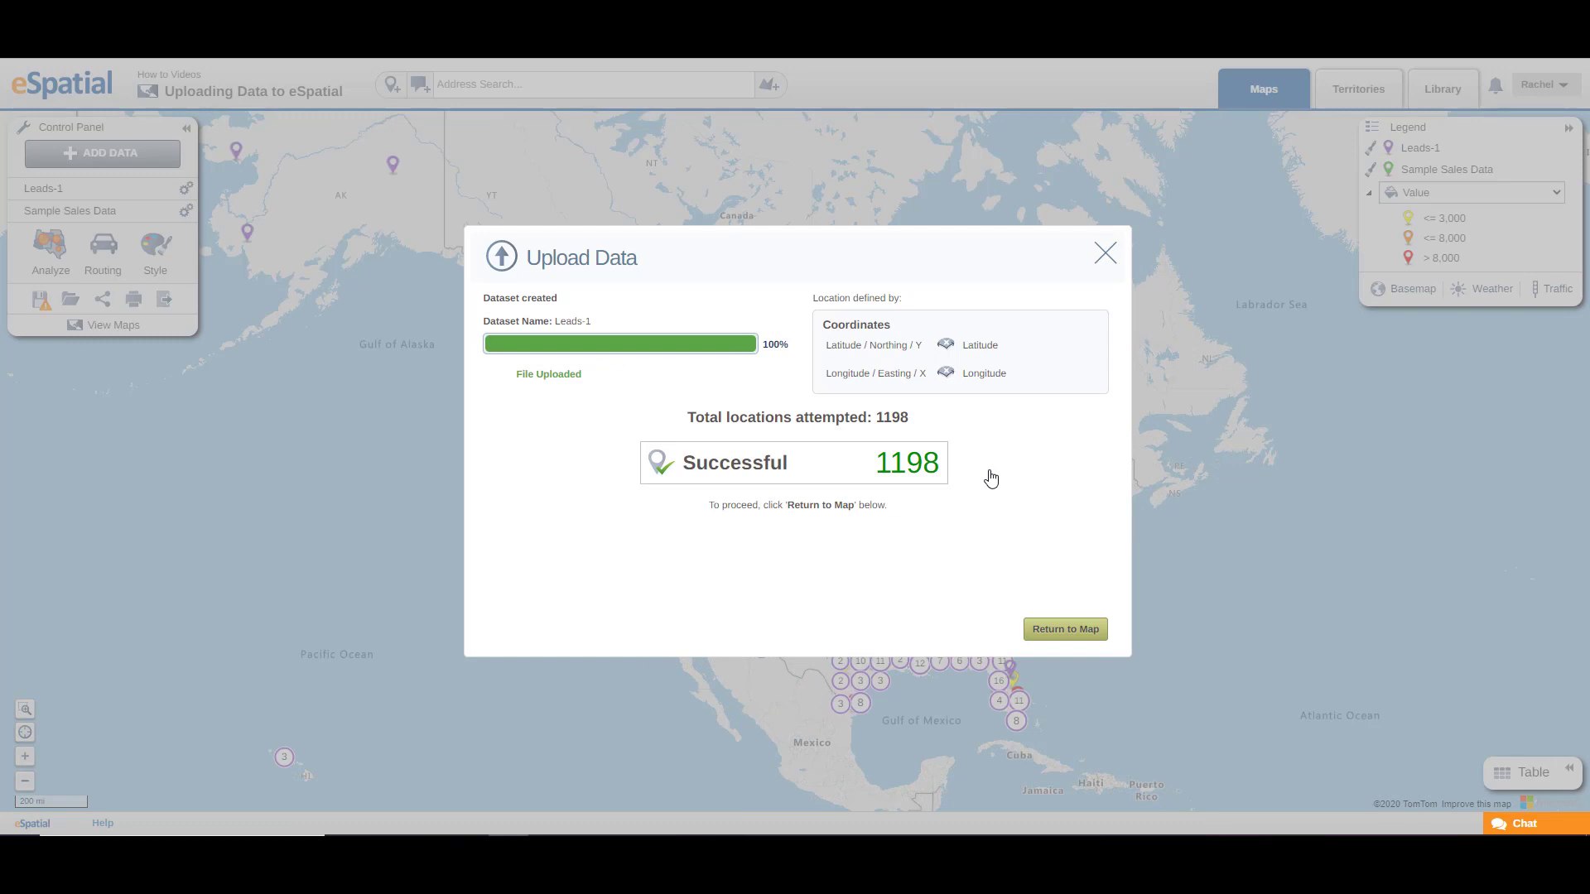
{"action": "left_click", "coordinate": [1056, 633]}
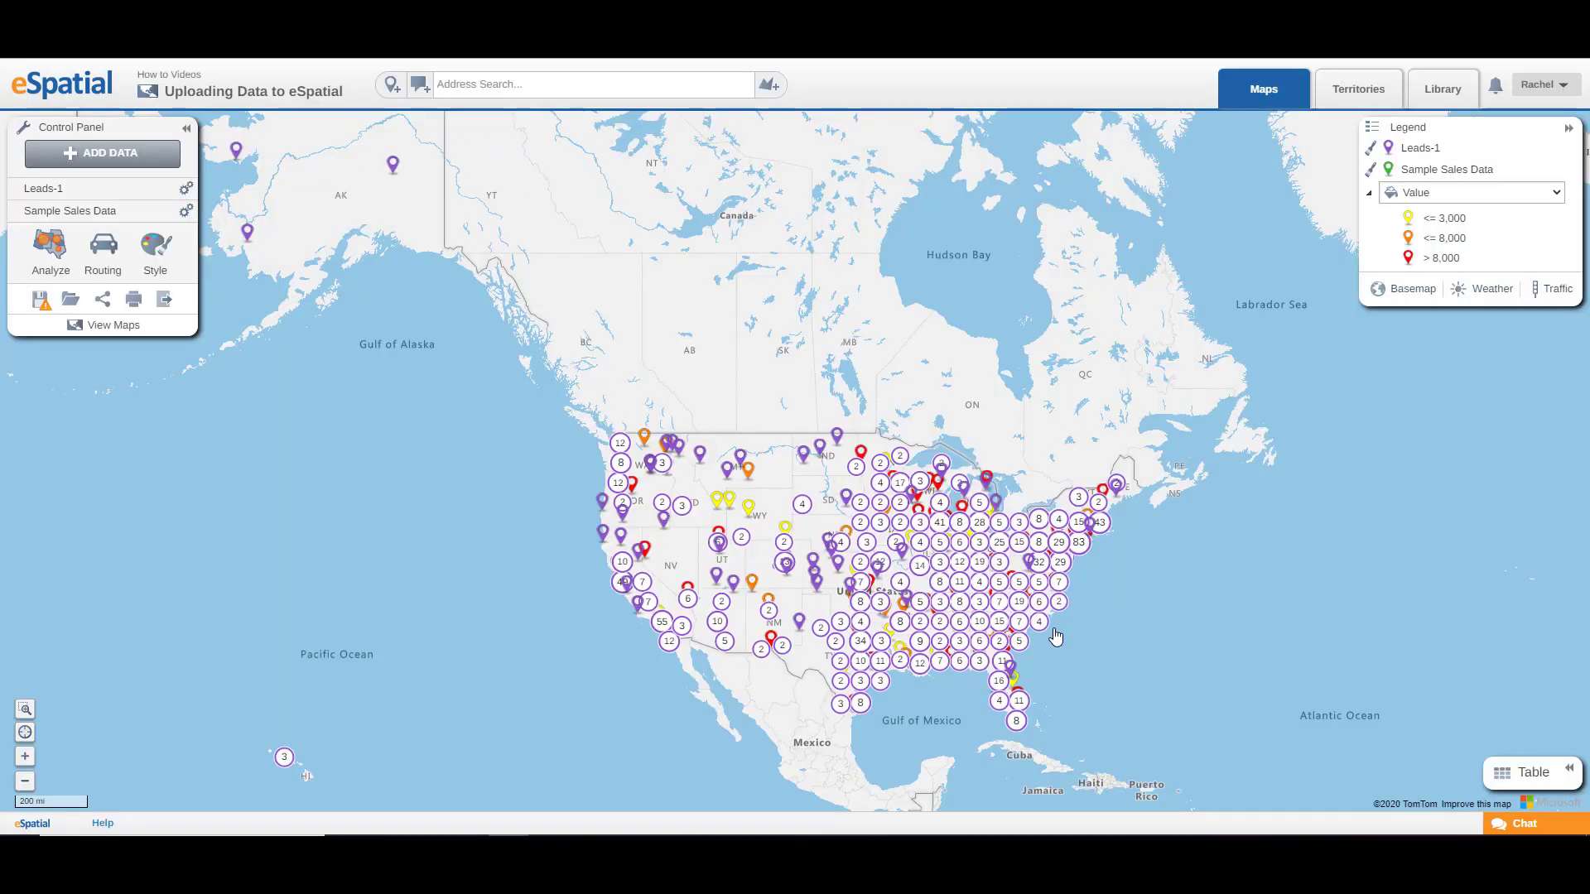